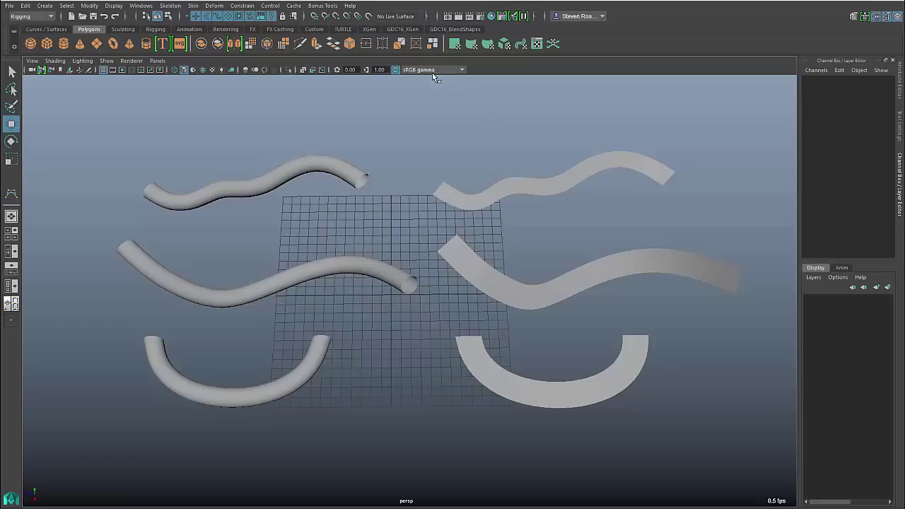
Browse the Bonus Tools menu, then select and inspect the example ribbon meshes
left_click(325, 6)
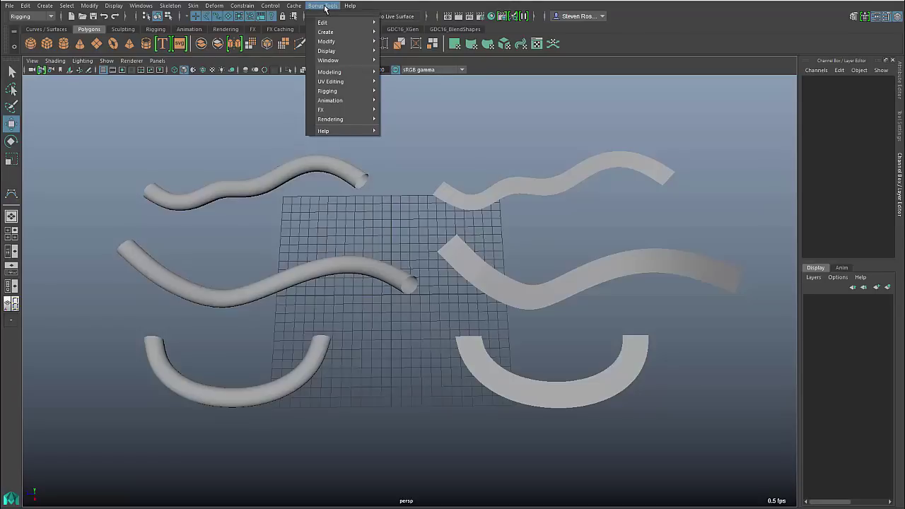
mouse_move(320, 73)
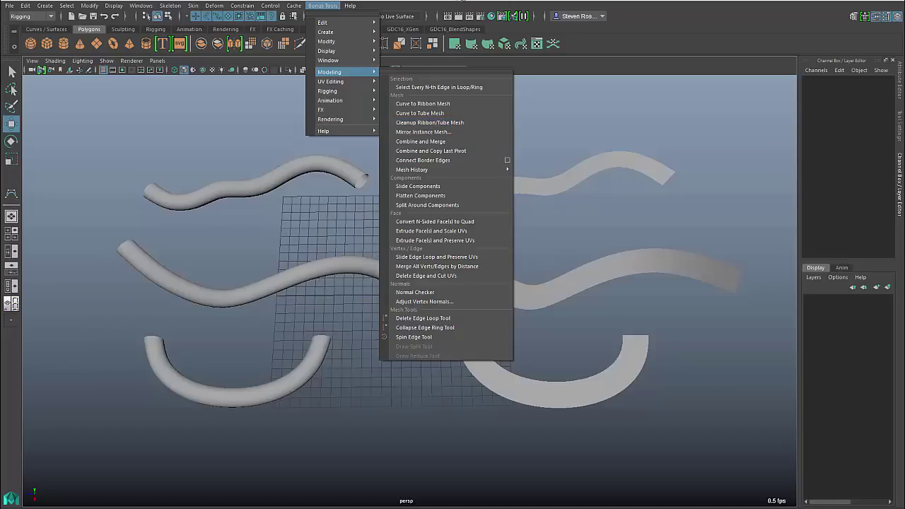
left_click(461, 3)
mouse_move(418, 278)
left_mouse_down("alt")
mouse_move(452, 279)
mouse_move(410, 258)
mouse_move(415, 269)
left_mouse_up("alt")
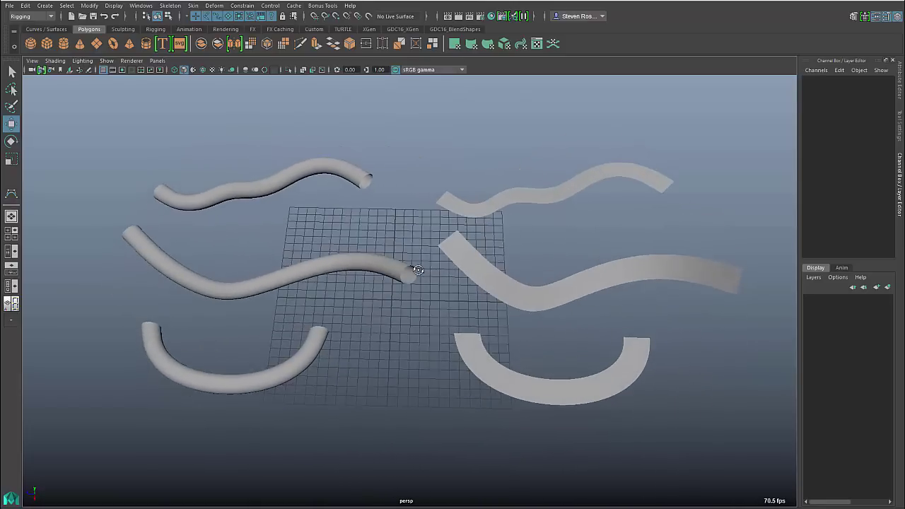
left_click_drag(201, 114, 549, 401)
left_click_drag(549, 401, 497, 367, "alt")
left_click_drag(322, 259, 378, 309, "alt")
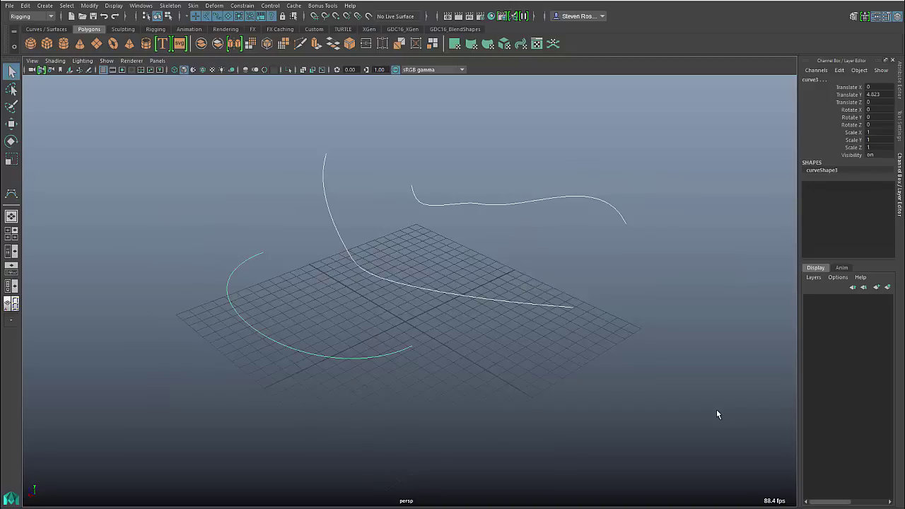
Change the menu set from Rigging to Modeling and open the Surfaces menu
mouse_move(667, 363)
left_mouse_down("alt")
mouse_move(572, 370)
mouse_move(605, 380)
mouse_move(655, 377)
left_mouse_up("alt")
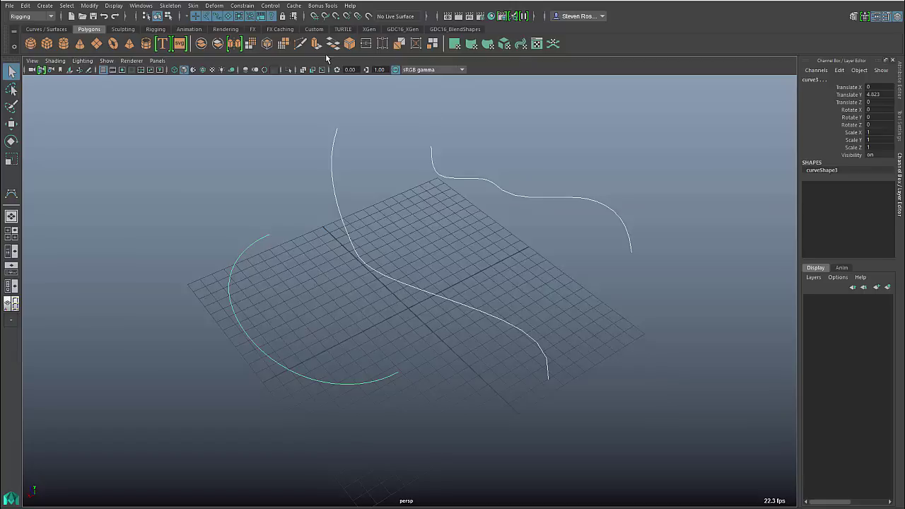
left_click(33, 16)
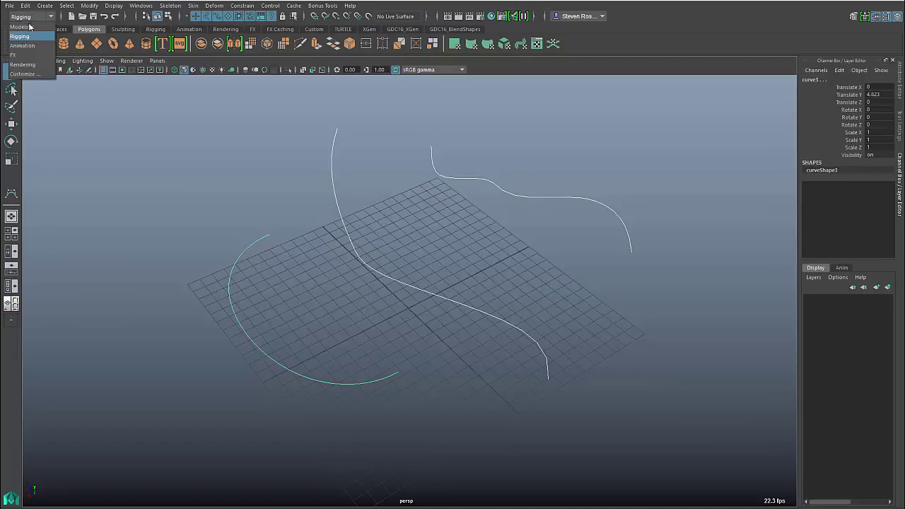
left_click(26, 26)
left_click(318, 6)
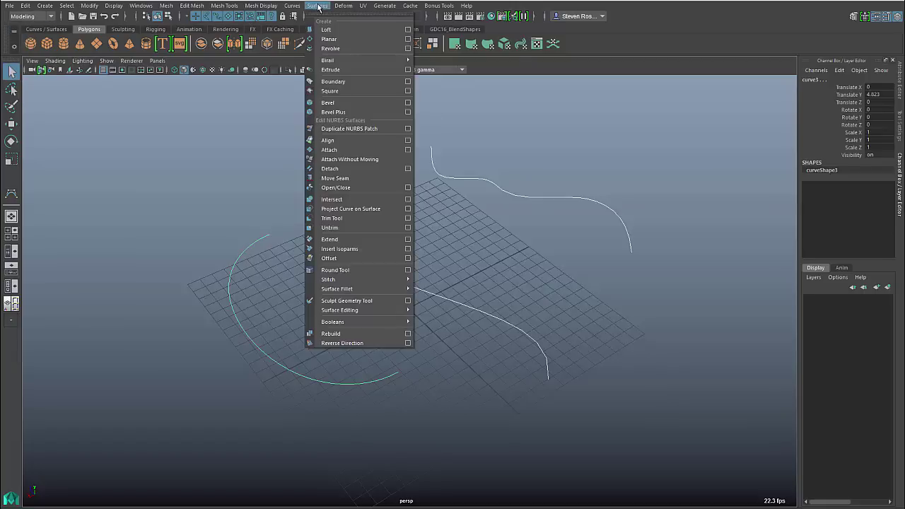
Extrude the curves into ribbons using Extrude Options with Style set to Distance
left_click(408, 69)
left_click_drag(274, 8, 696, 44)
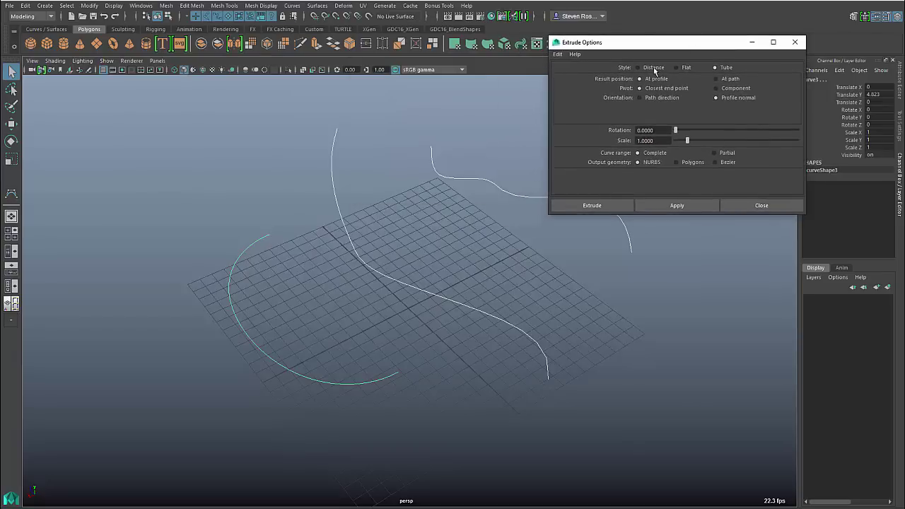
left_click(557, 53)
left_click(558, 53)
left_click(653, 68)
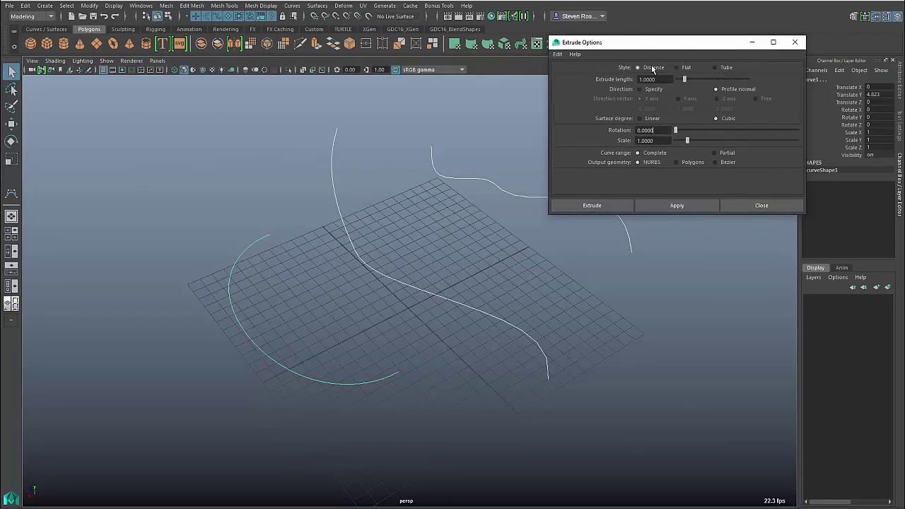
left_click(675, 206)
Lengthen and twist the ribbons with the manipulator, then undo the extrusion
left_click_drag(372, 340, 428, 323, "alt")
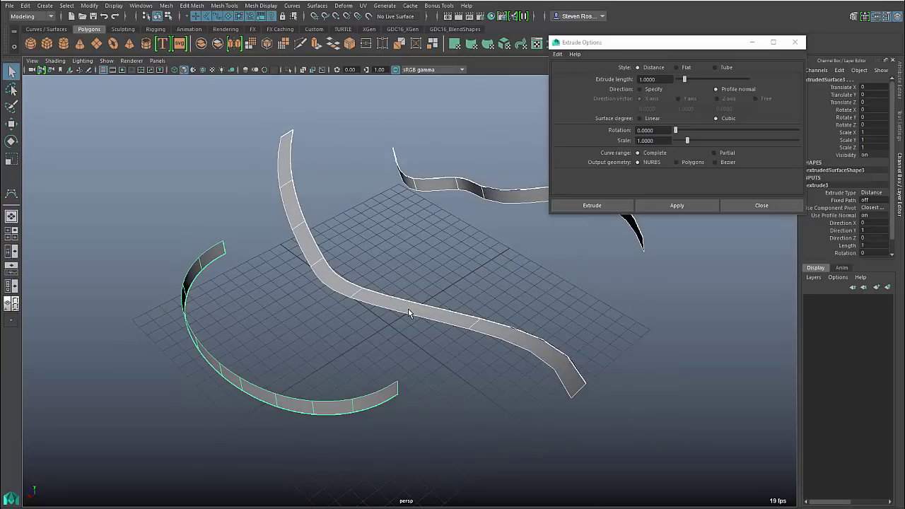
key("t")
left_click_drag(224, 241, 255, 262)
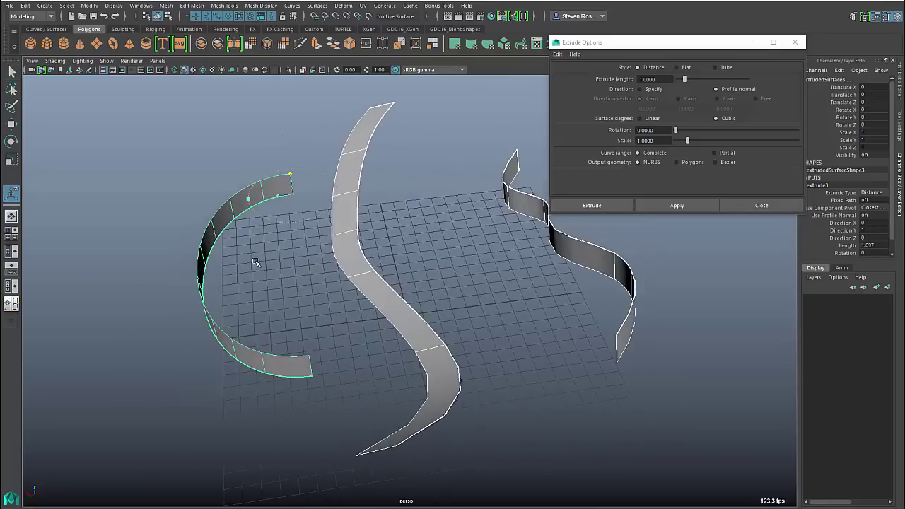
right_click_drag(256, 262, 389, 291, "alt")
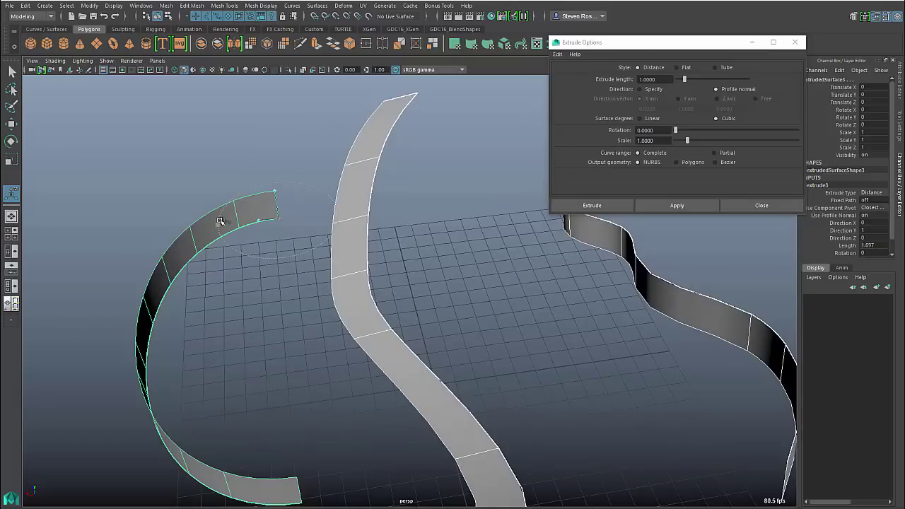
left_click_drag(221, 221, 334, 249)
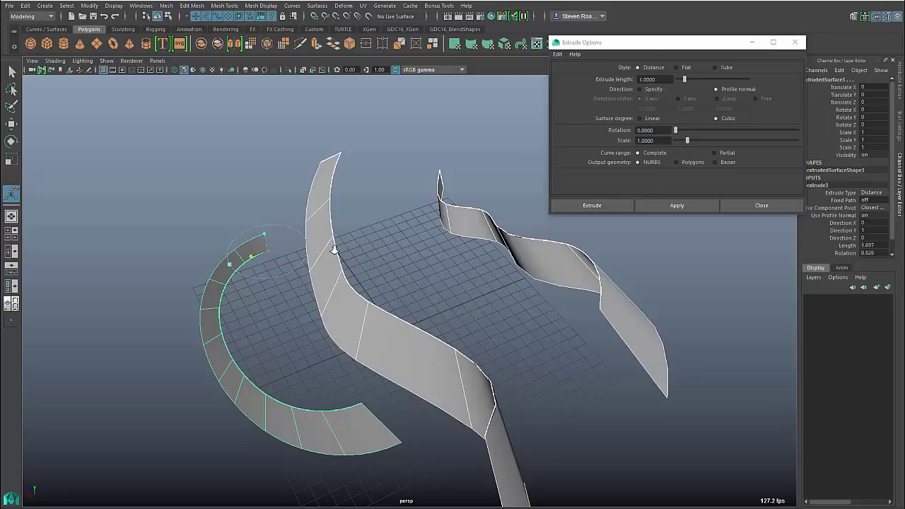
key("ctrl+z")
key("ctrl+z")
key("ctrl+z")
Set the extrude Style to Tube and Output geometry to Polygons
left_click_drag(334, 249, 414, 264, "alt")
left_click(715, 68)
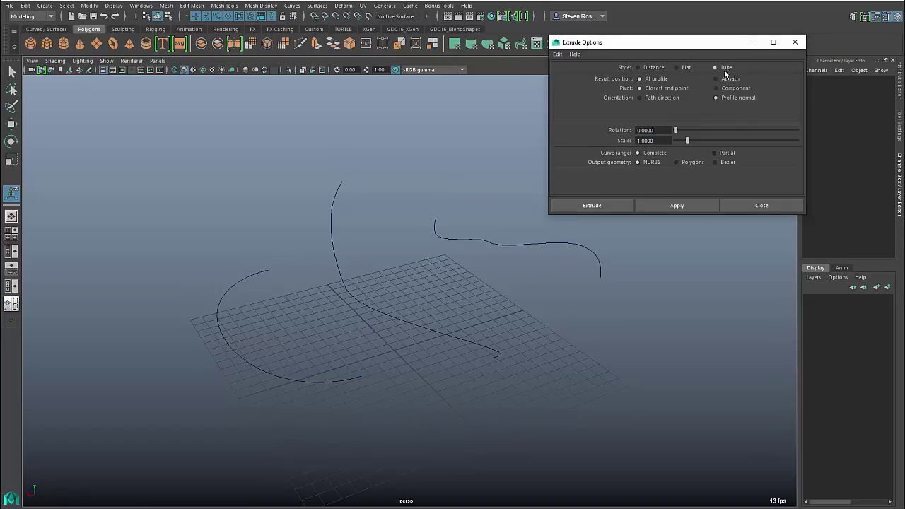
left_click(679, 167)
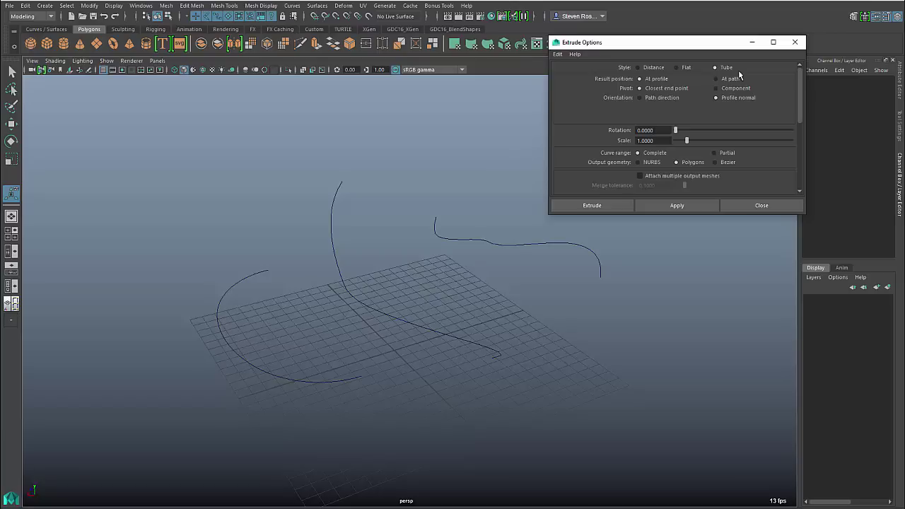
left_click_drag(414, 305, 398, 253, "alt")
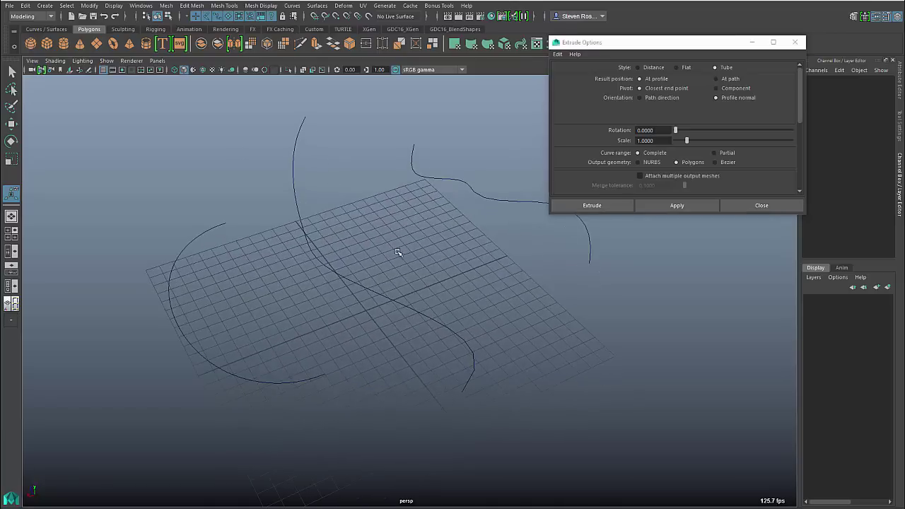
Create a NURBS circle from Create > NURBS Primitives
left_click(44, 5)
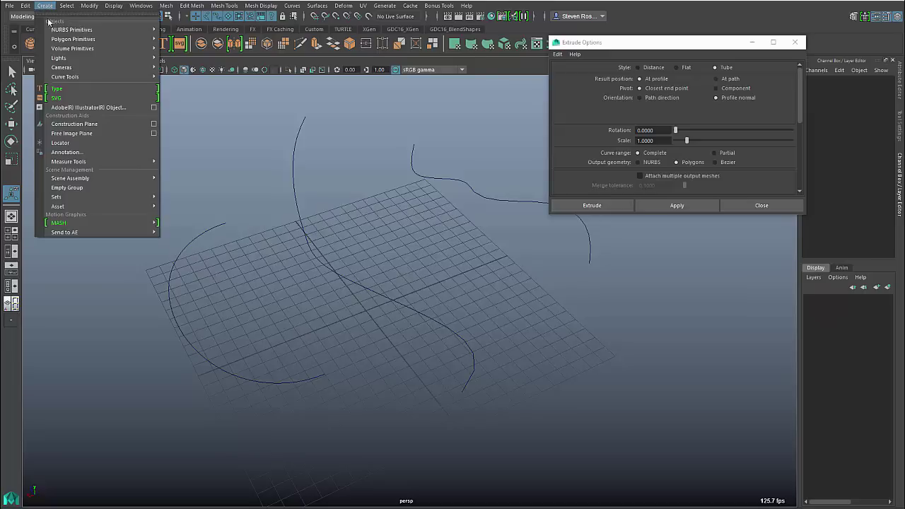
mouse_move(75, 32)
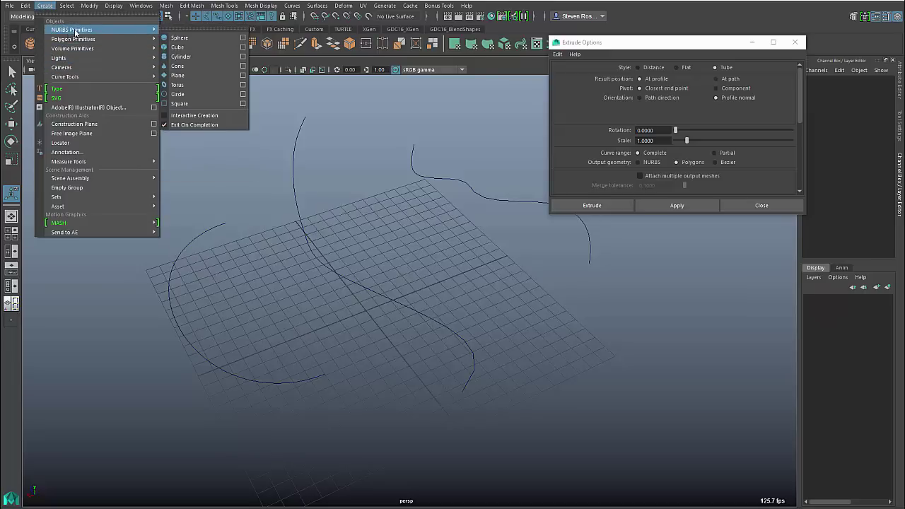
left_click(191, 94)
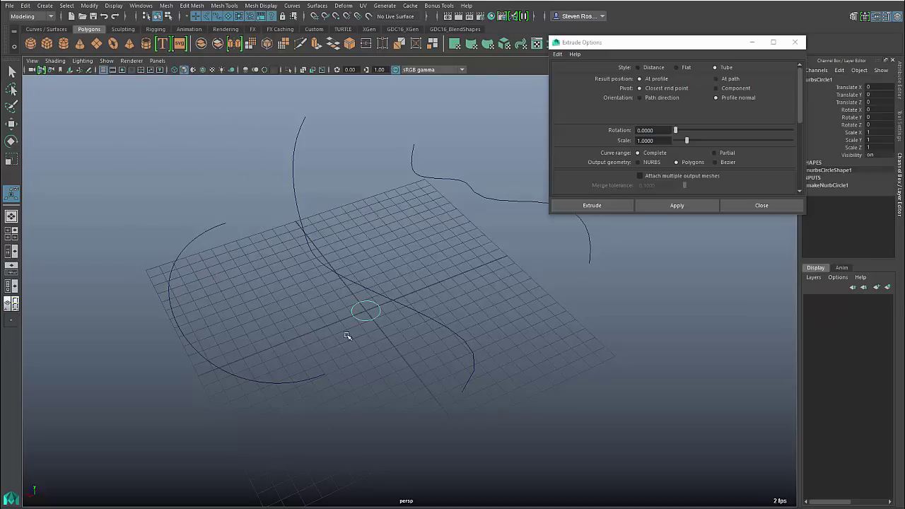
left_click_drag(347, 336, 282, 302, "alt")
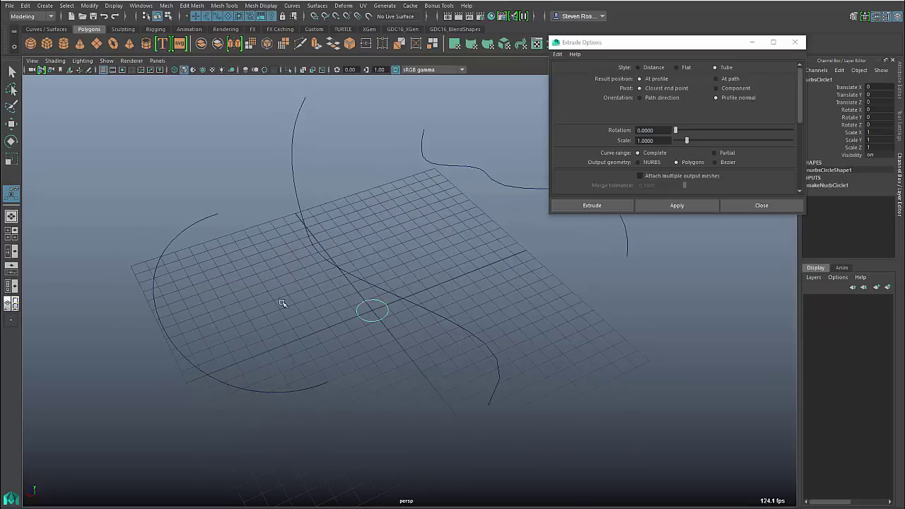
Extrude the circle along the long curve into a polygon tube and inspect it
left_click(297, 221)
mouse_move(393, 266)
left_mouse_down("alt")
mouse_move(416, 307)
mouse_move(383, 277)
left_mouse_up("alt")
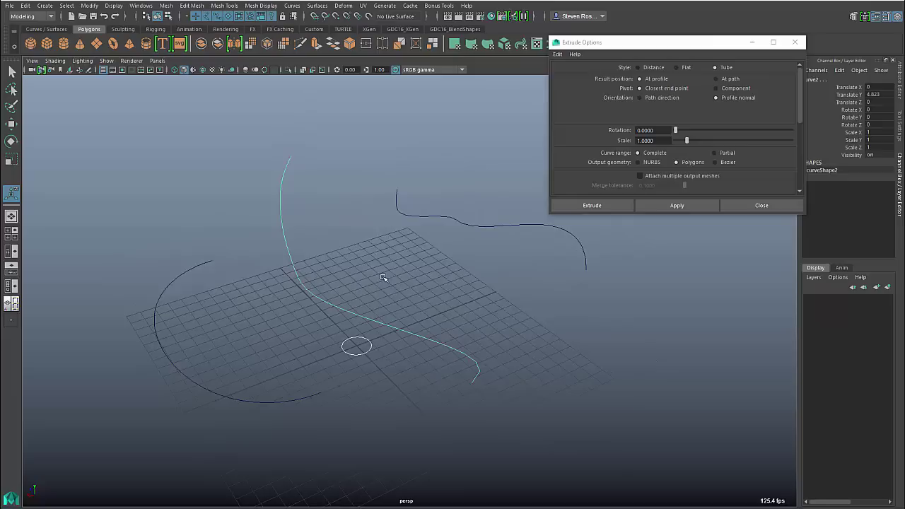
left_click(684, 207)
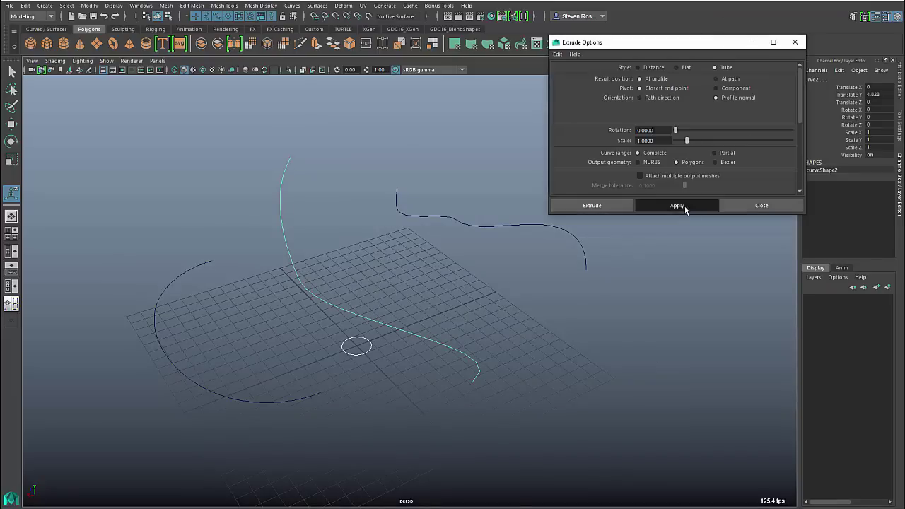
left_click_drag(551, 363, 392, 301, "alt")
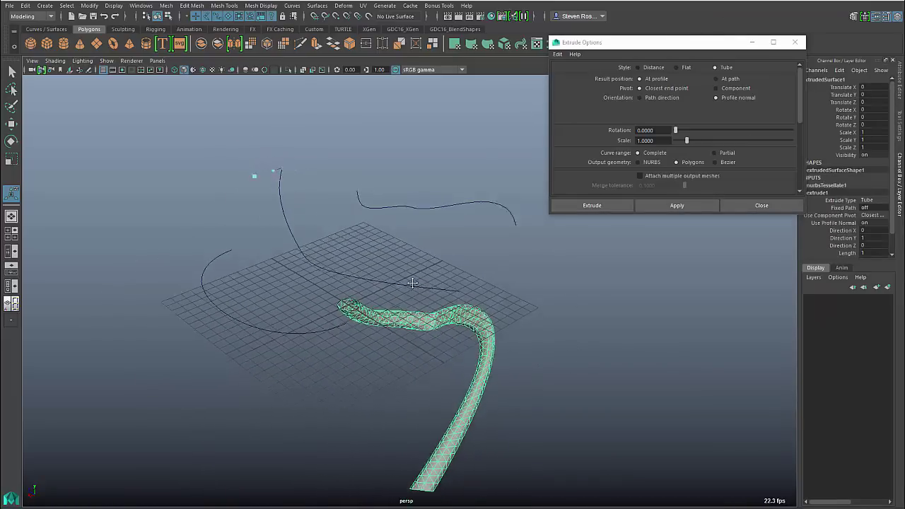
left_click_drag(412, 283, 428, 288, "alt")
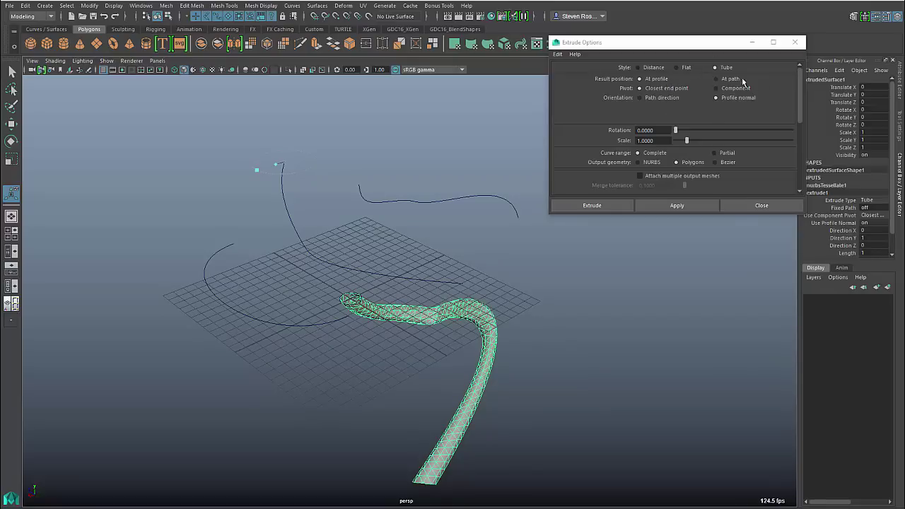
scroll(697, 141, "down", 4)
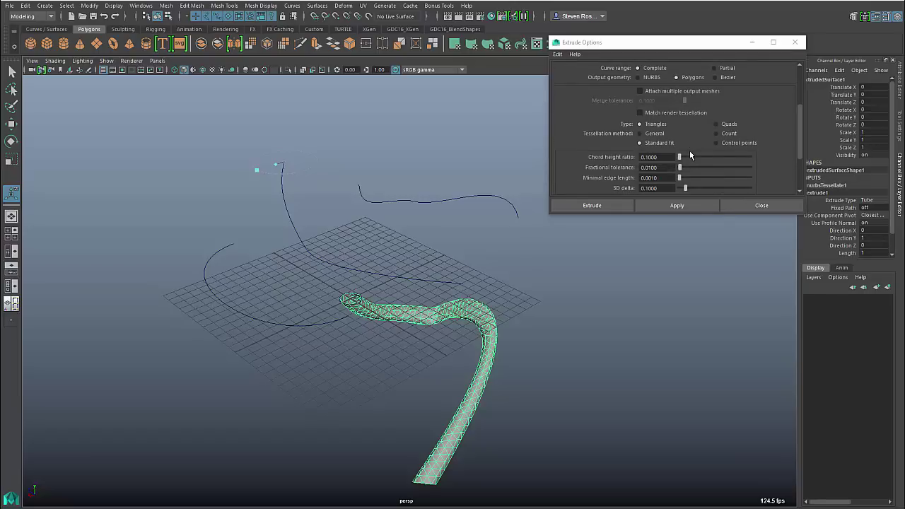
scroll(691, 155, "up", 4)
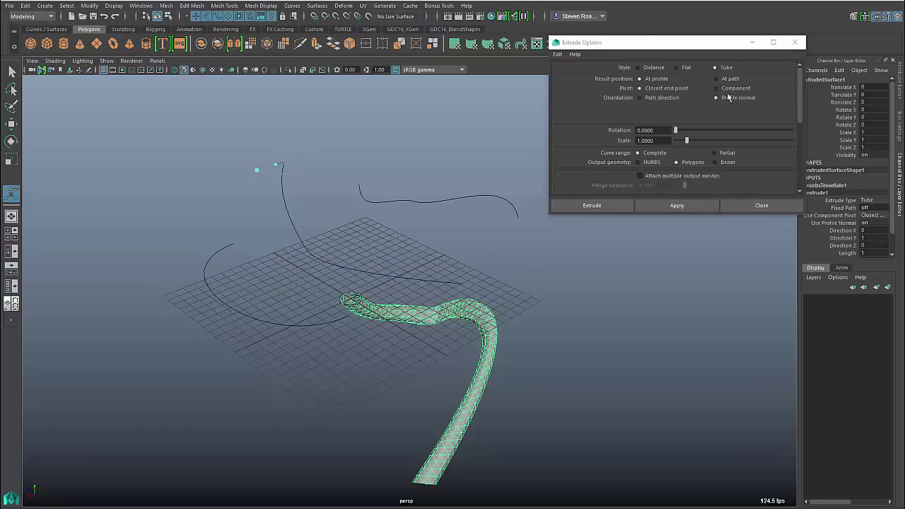
Close Extrude Options and try the extrude1 pivot choices in the Channel Box
left_click(754, 205)
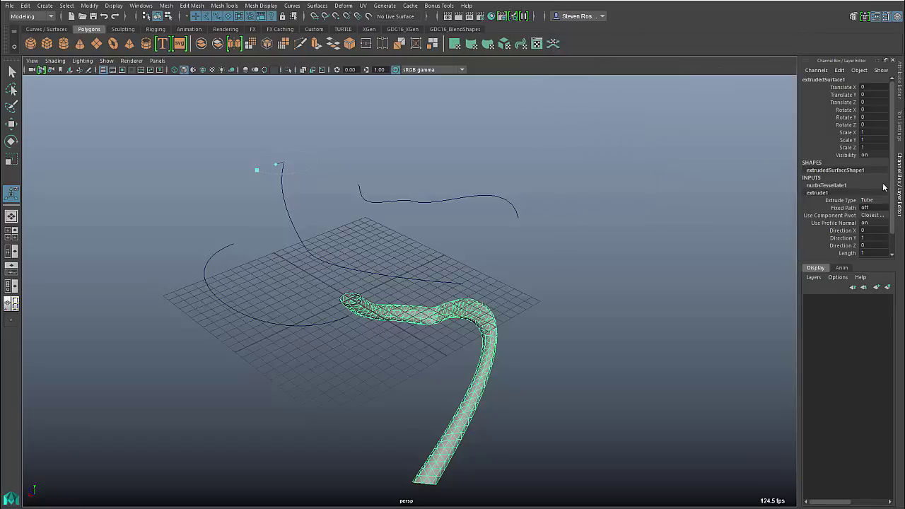
left_click_drag(844, 264, 847, 393)
left_click_drag(415, 283, 354, 285, "alt")
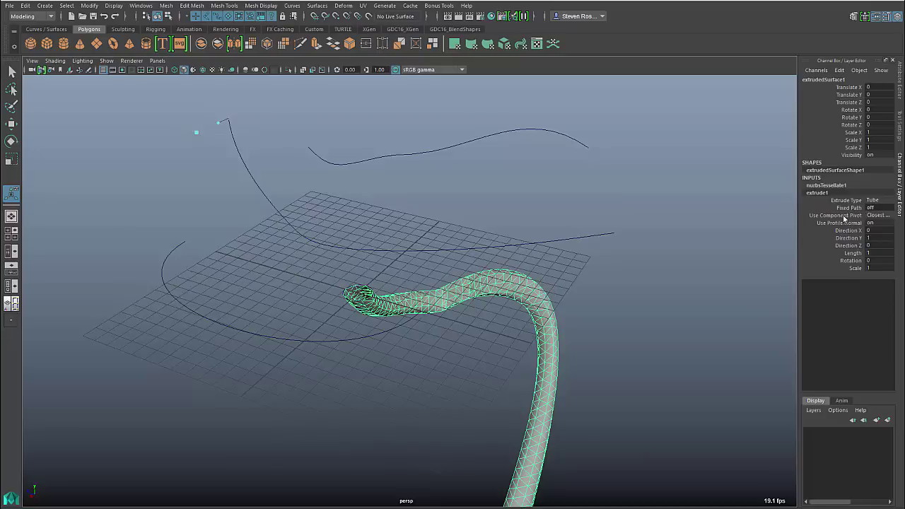
left_click(879, 215)
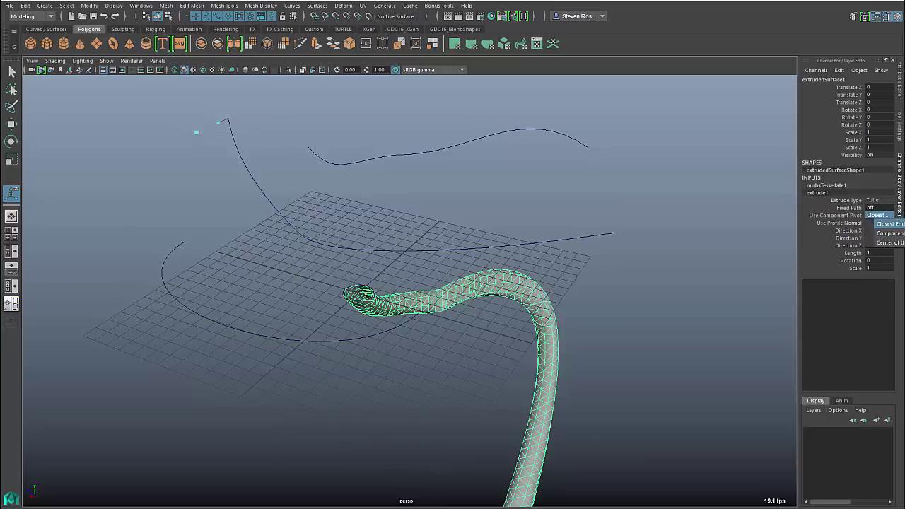
left_click(890, 223)
left_click(888, 215)
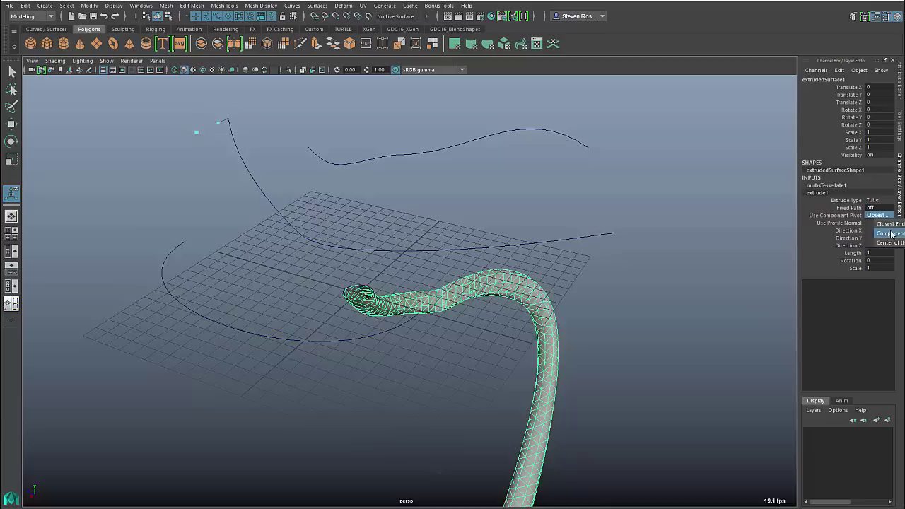
left_click(890, 230)
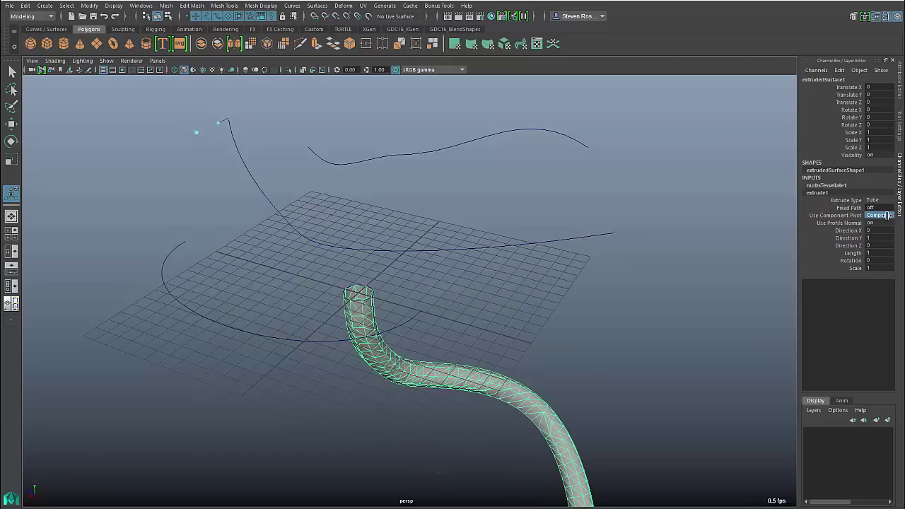
left_click(888, 215)
left_click(896, 243)
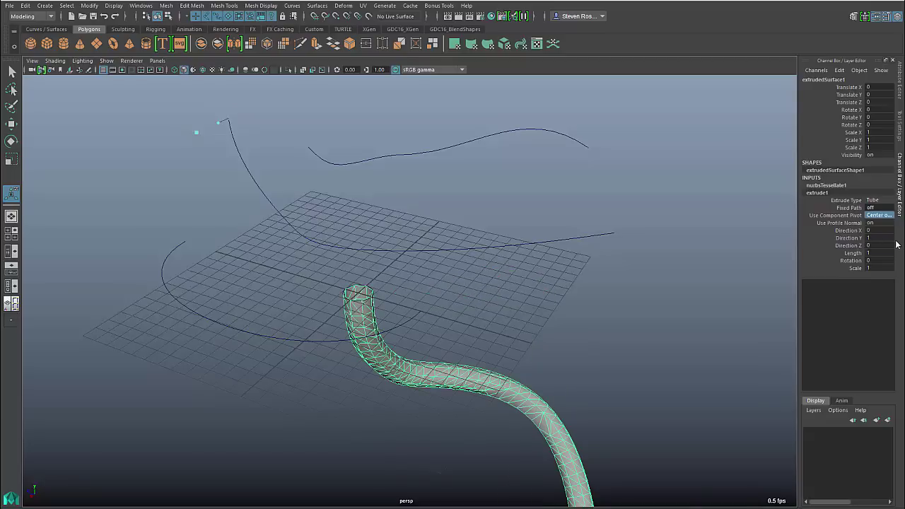
Turn Fixed Path on and set Use Component Pivot to Component
left_click(882, 206)
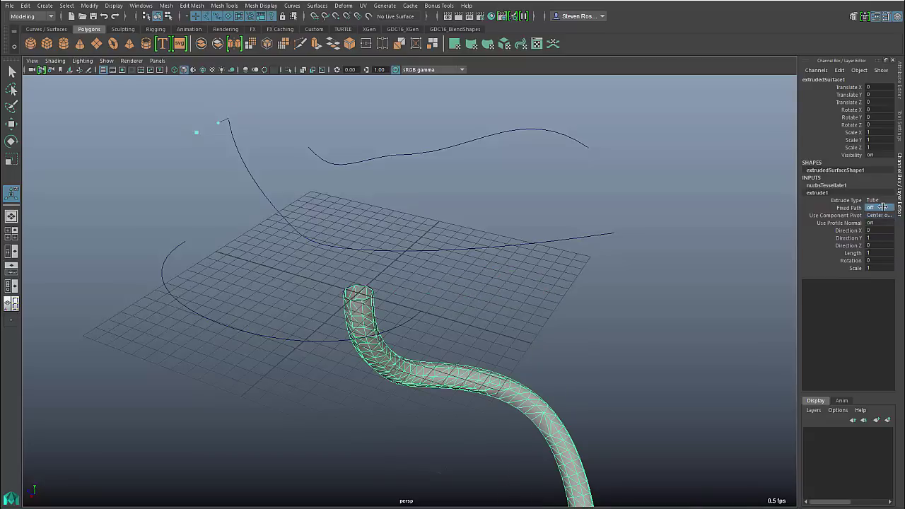
type("on")
key("Return")
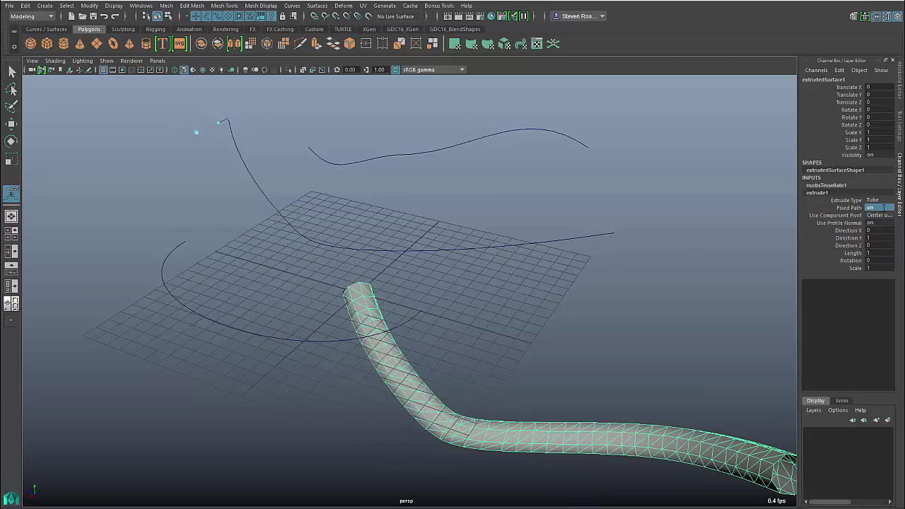
right_click_drag(620, 357, 528, 342, "alt")
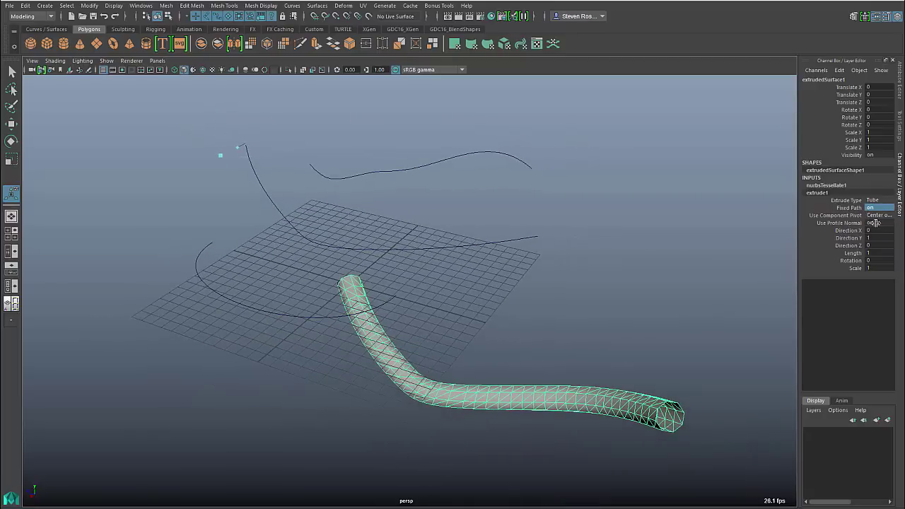
left_click(879, 215)
left_click(889, 234)
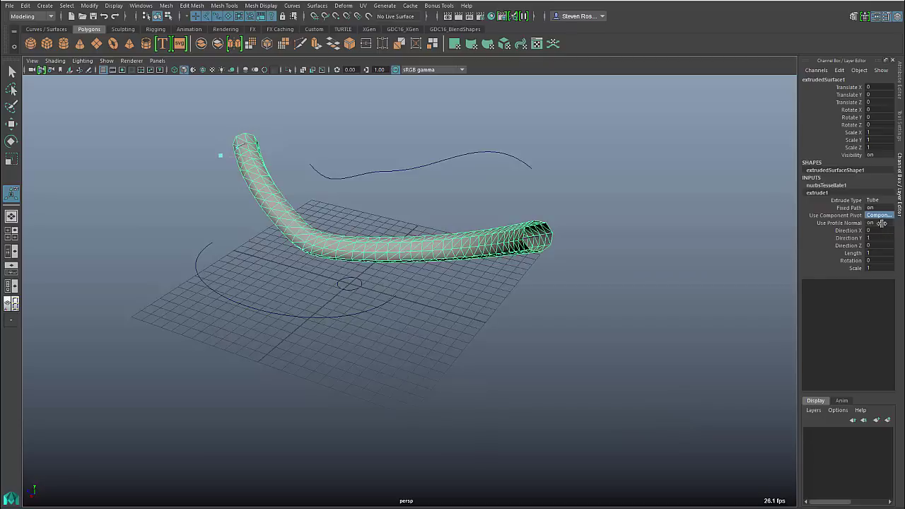
Toggle Use Profile Normal off and back on, then expand nurbsTessellate1
left_click(882, 223)
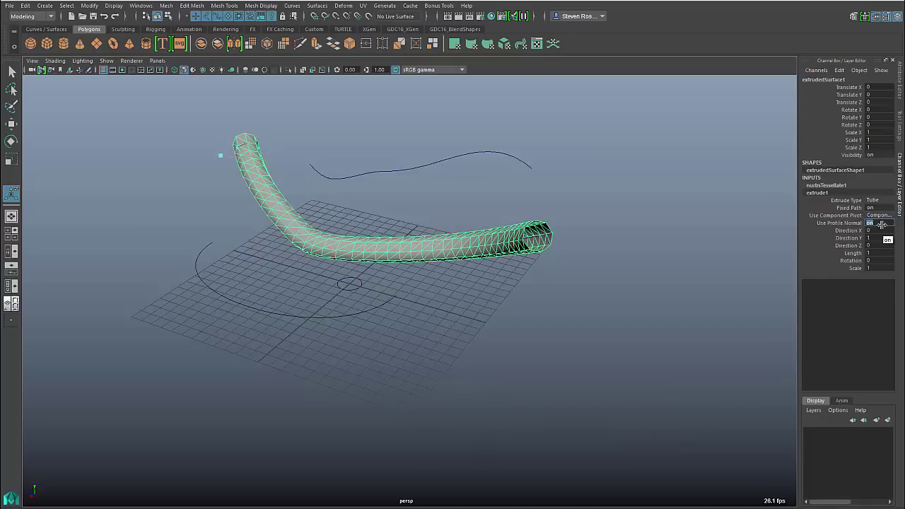
left_click(881, 223)
left_click_drag(439, 261, 697, 262, "alt")
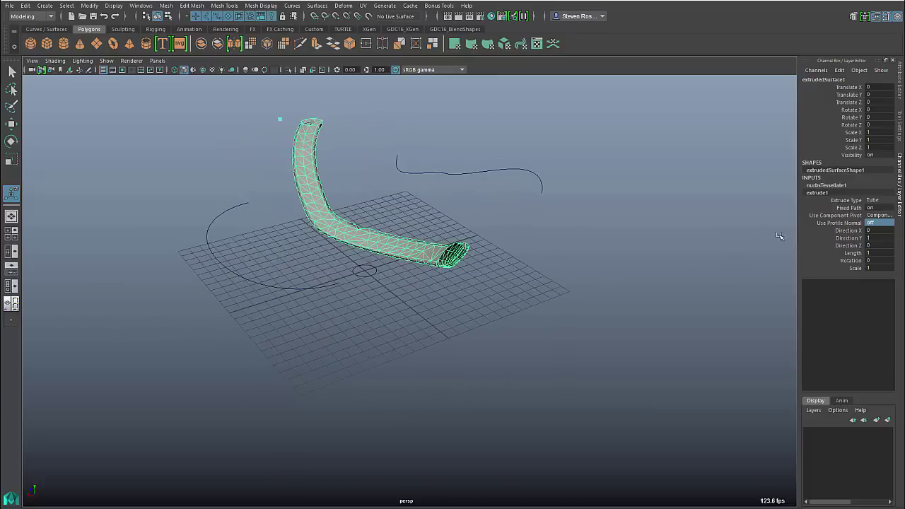
left_click(876, 223)
left_click(883, 238)
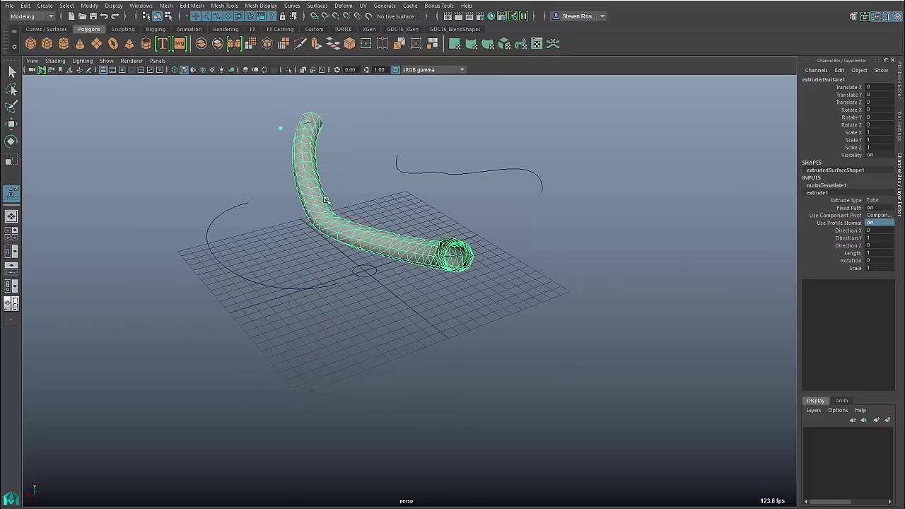
left_click_drag(327, 201, 359, 211, "alt")
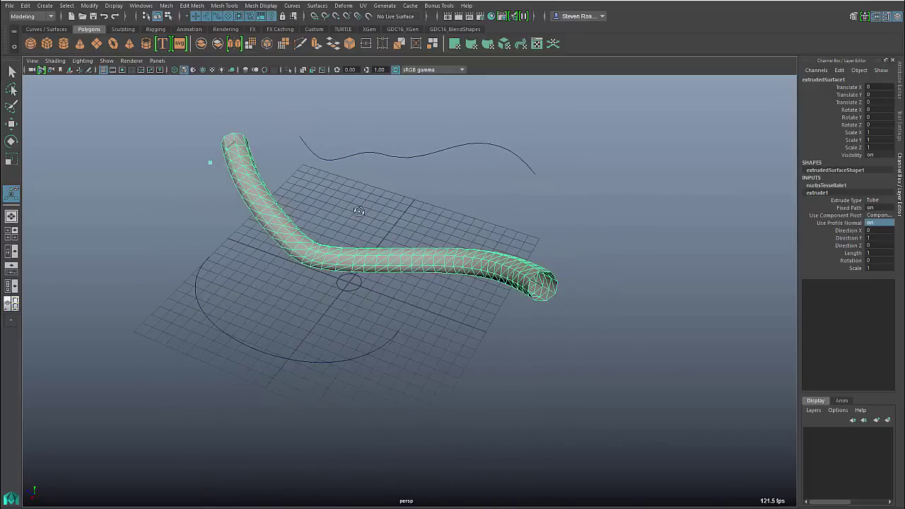
right_click_drag(359, 211, 403, 232, "alt")
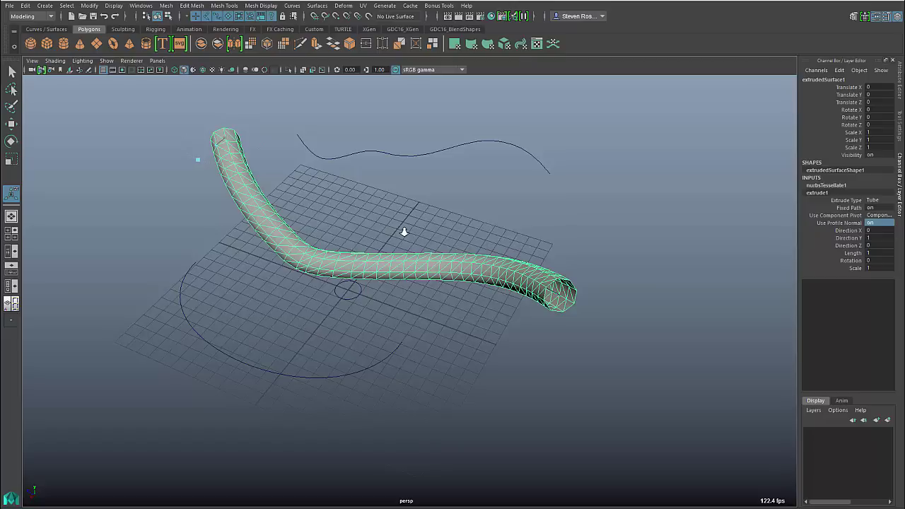
left_click(838, 187)
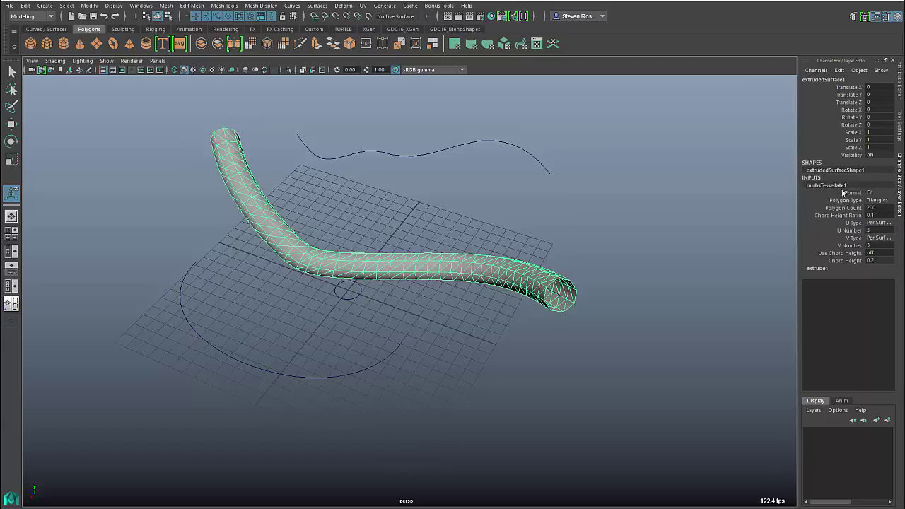
right_click_drag(543, 277, 599, 305, "alt")
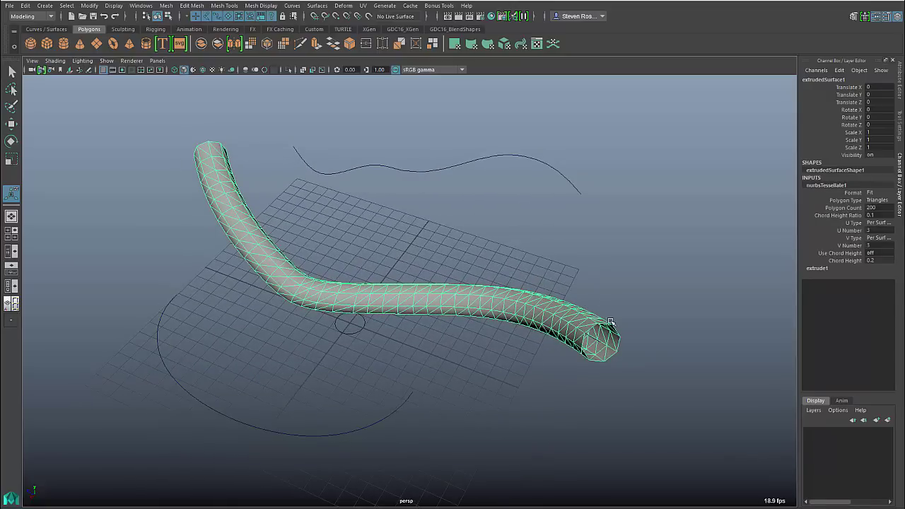
Switch the tube's Polygon Type to Quads and trial a lower U Number
left_click(878, 200)
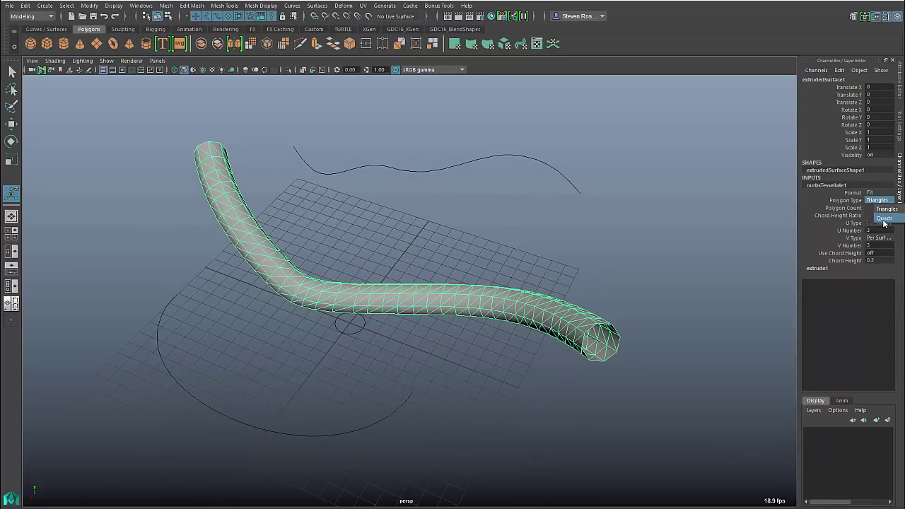
left_click(884, 218)
mouse_move(545, 270)
left_mouse_down("alt")
mouse_move(507, 264)
mouse_move(541, 262)
mouse_move(543, 270)
left_mouse_up("alt")
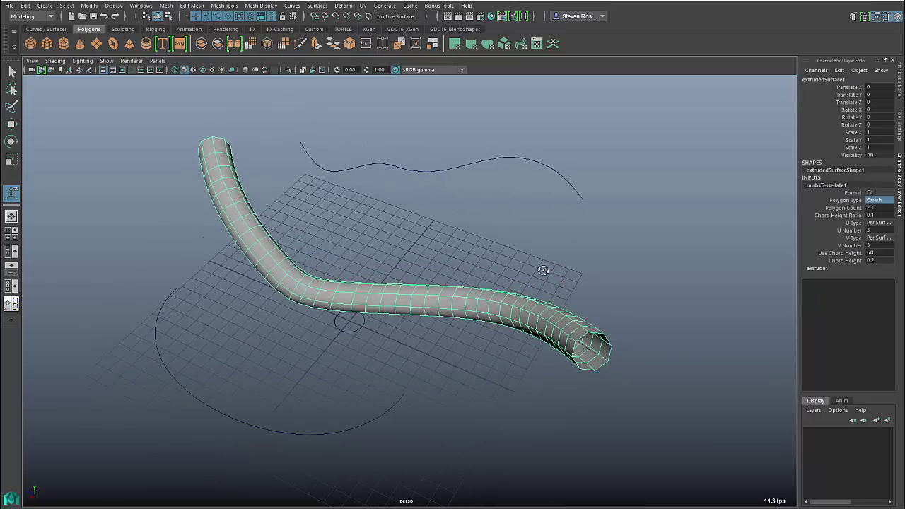
left_click(851, 230)
mouse_move(711, 234)
middle_mouse_down()
mouse_move(581, 233)
mouse_move(731, 237)
mouse_move(696, 234)
middle_mouse_up()
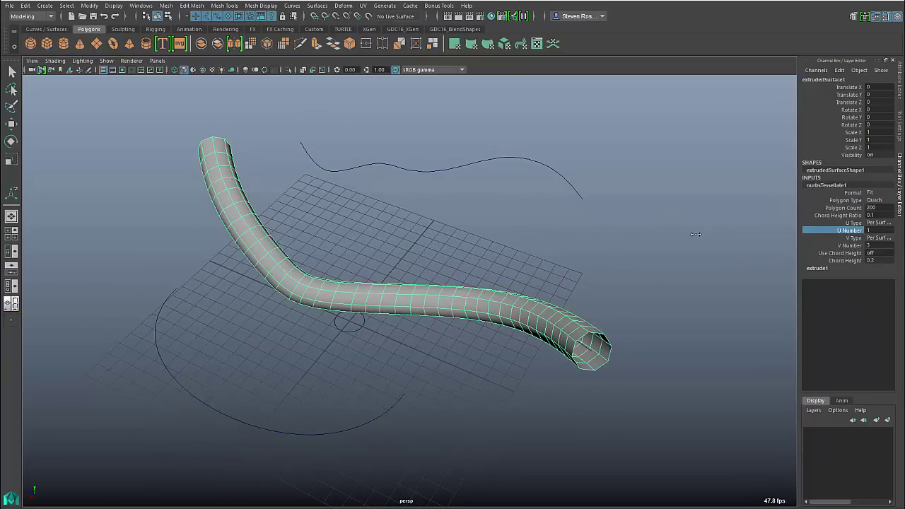
left_click(884, 222)
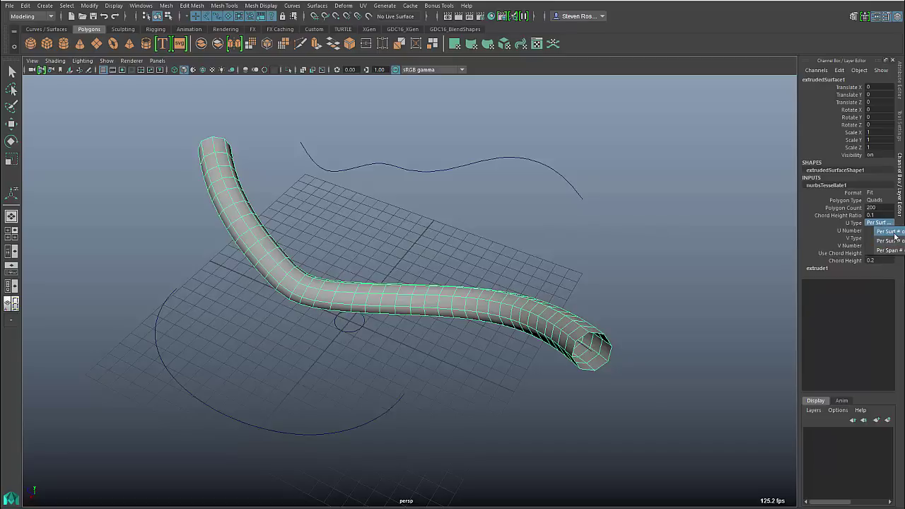
left_click(893, 232)
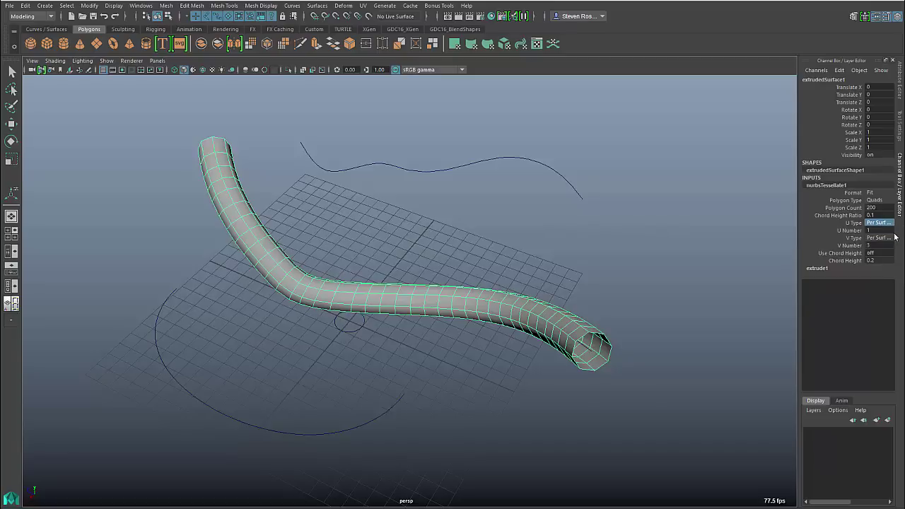
Set Format to General, U Type to Per Surf # of isoparms, U Number 10, V Number 12
left_click(878, 192)
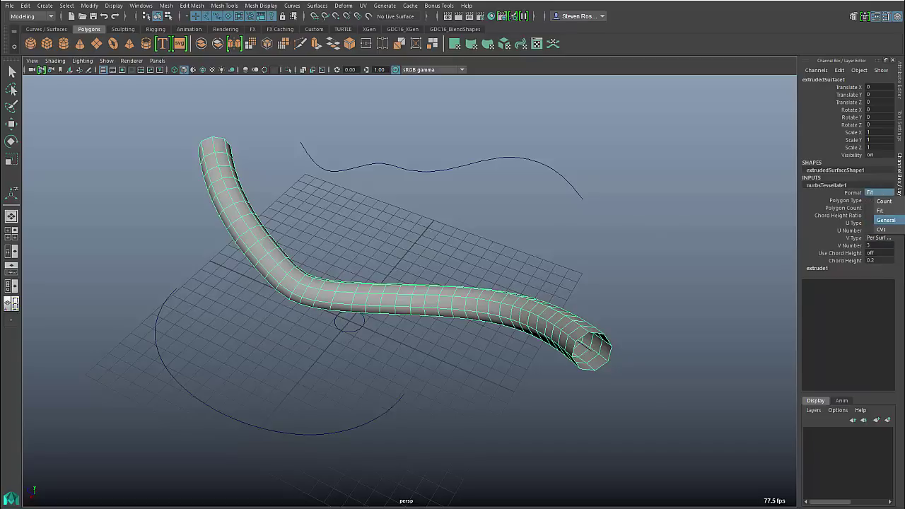
left_click(892, 220)
left_click(875, 220)
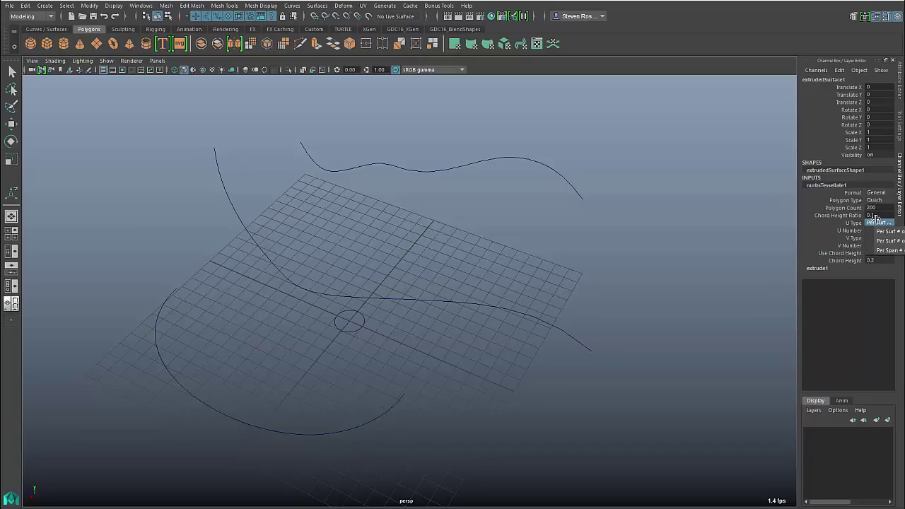
left_click(888, 231)
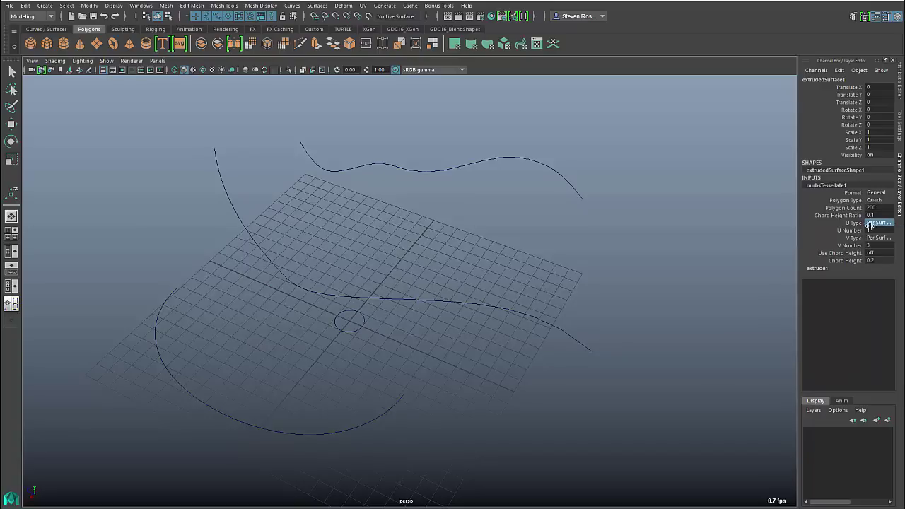
left_click(850, 231)
middle_click_drag(639, 223, 681, 221)
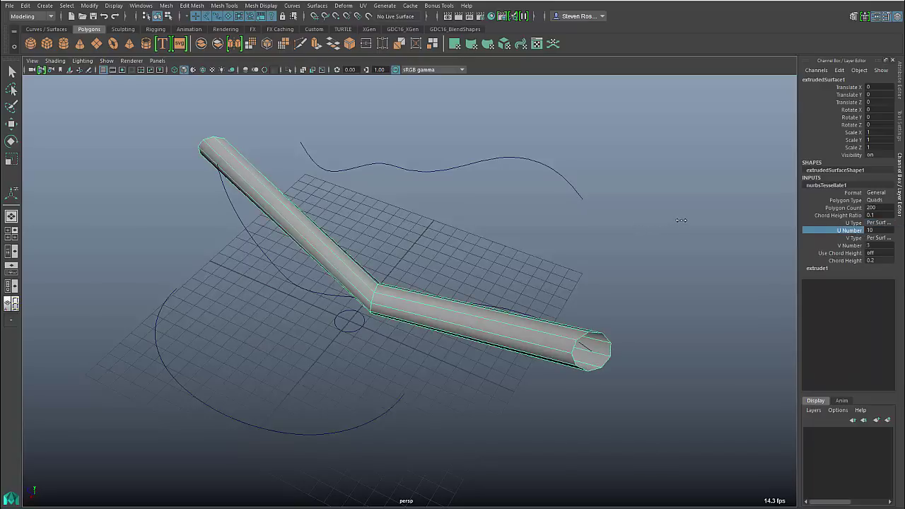
left_click(850, 245)
middle_click_drag(594, 251, 643, 247)
left_click_drag(565, 260, 645, 263, "alt")
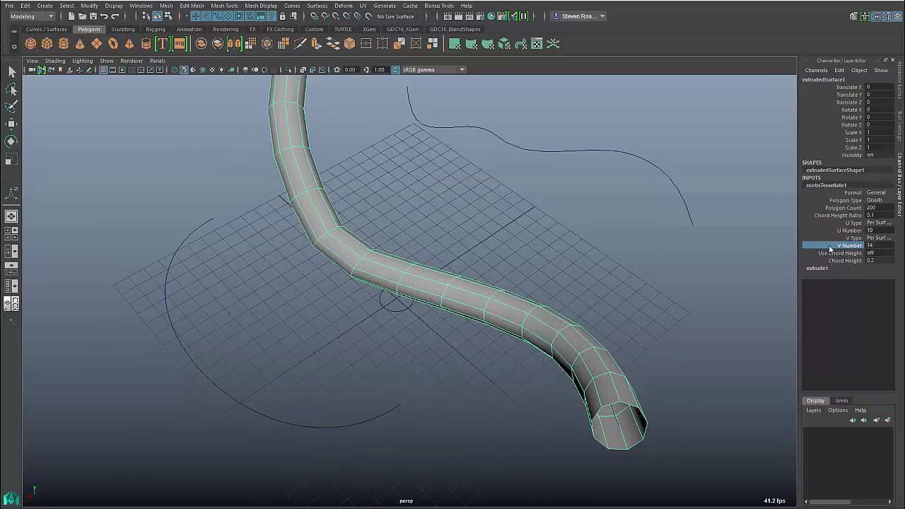
mouse_move(621, 255)
middle_mouse_down()
mouse_move(597, 260)
mouse_move(609, 266)
middle_mouse_up()
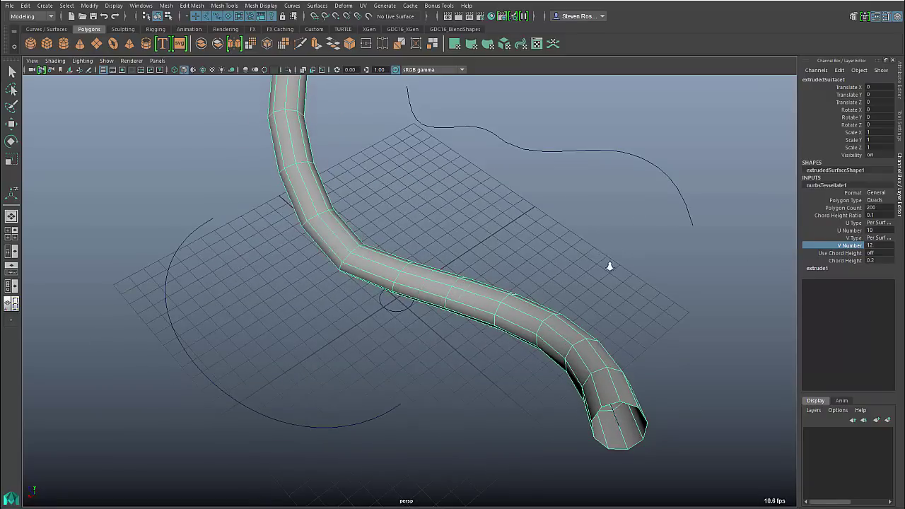
mouse_move(610, 265)
left_mouse_down("alt")
mouse_move(533, 238)
mouse_move(549, 283)
mouse_move(609, 277)
left_mouse_up("alt")
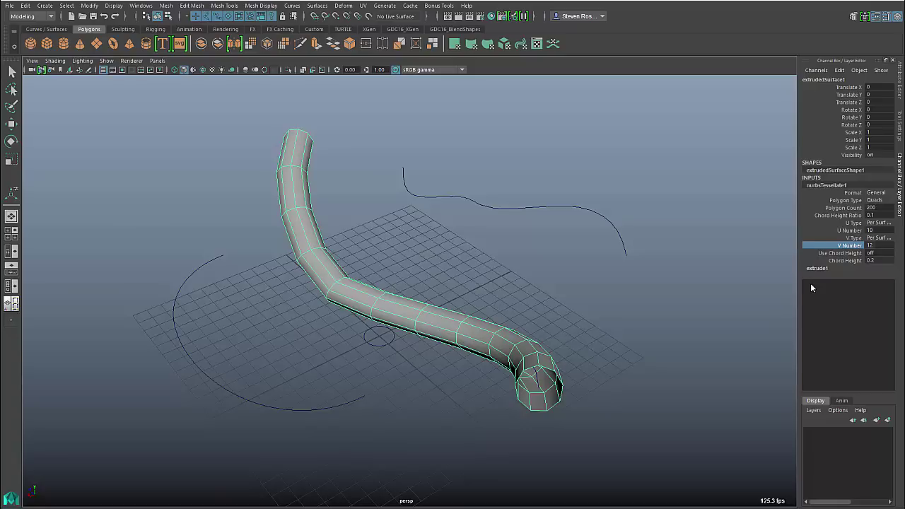
Extrude the circle once more, then delete both the tube and that new extrusion
left_click(386, 344)
left_click_drag(402, 396, 323, 384, "alt")
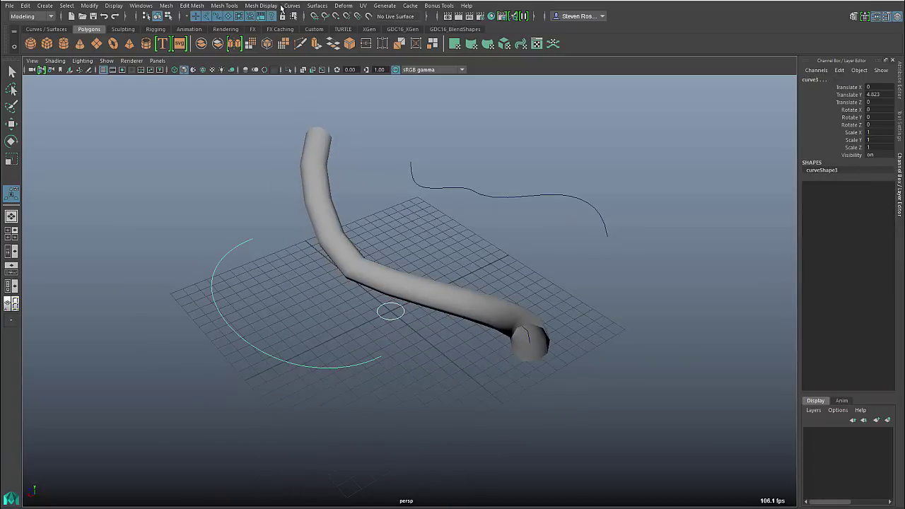
left_click(316, 6)
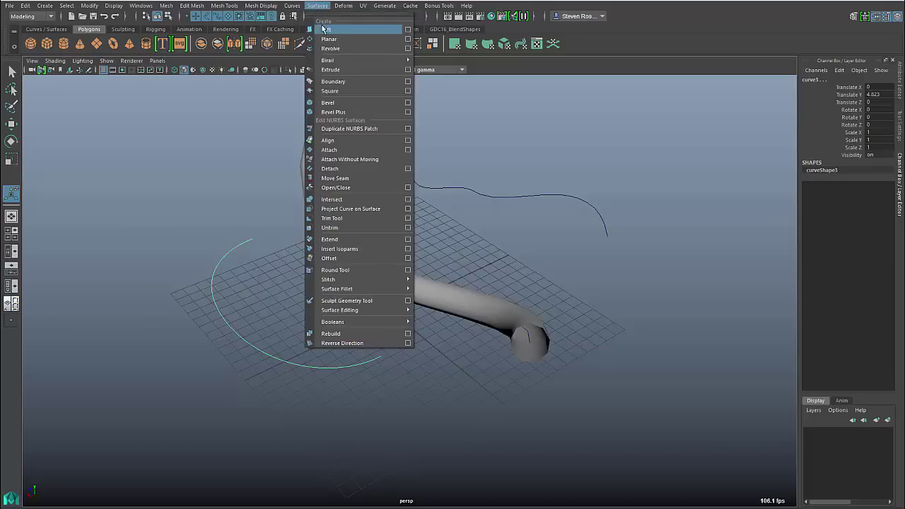
left_click(329, 69)
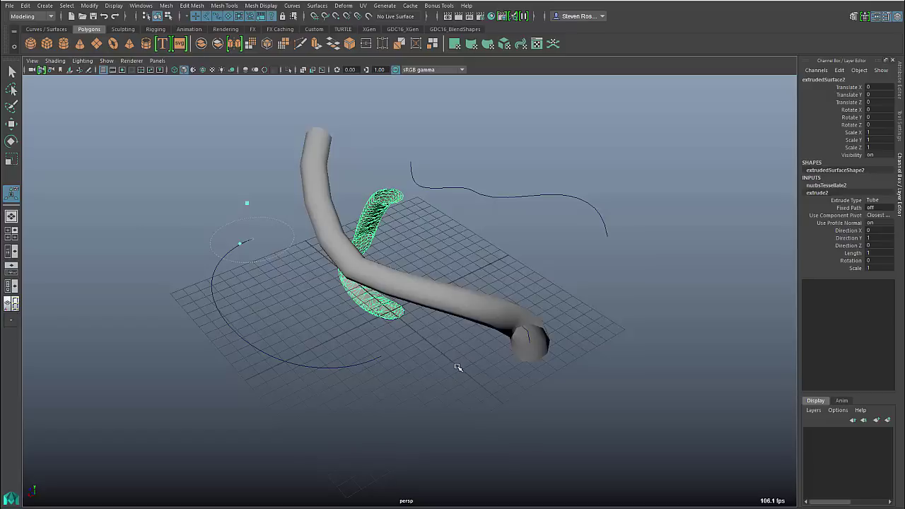
left_click(470, 297)
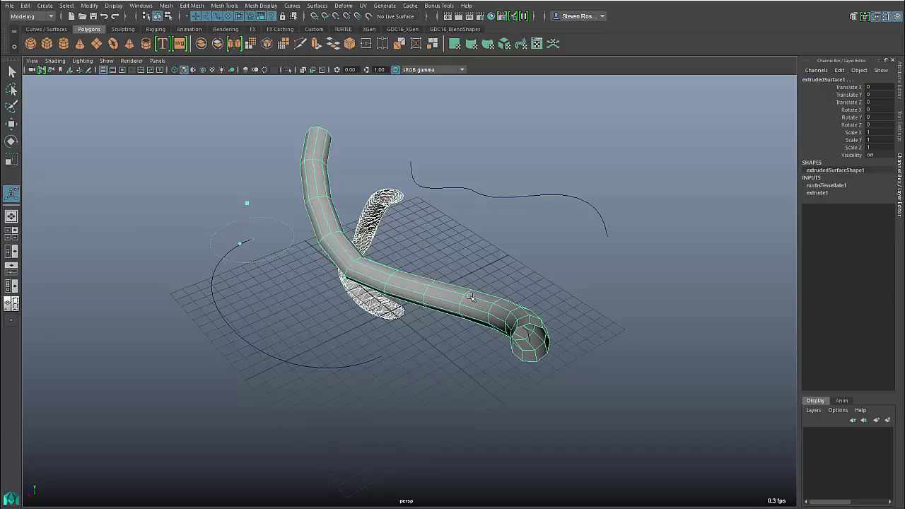
key("Delete")
Delete the small NURBS circle and select the three curves
left_click(400, 311)
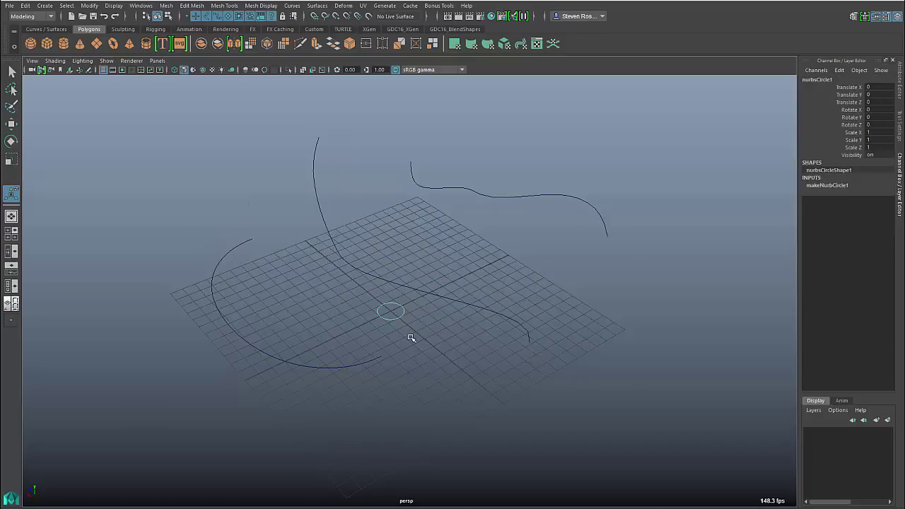
key("Delete")
left_click_drag(164, 134, 620, 437)
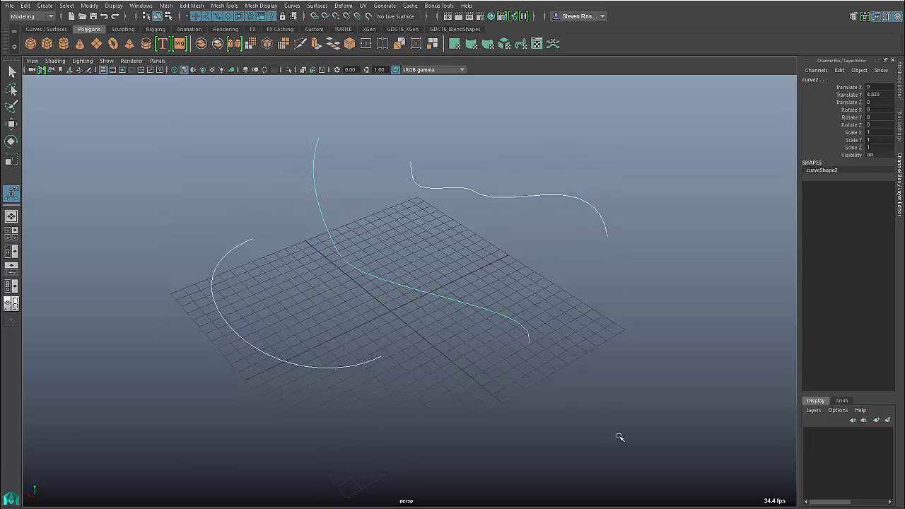
Tear off Bonus Tools > Modeling as a floating window at the top right, then reselect the curves
left_click(437, 6)
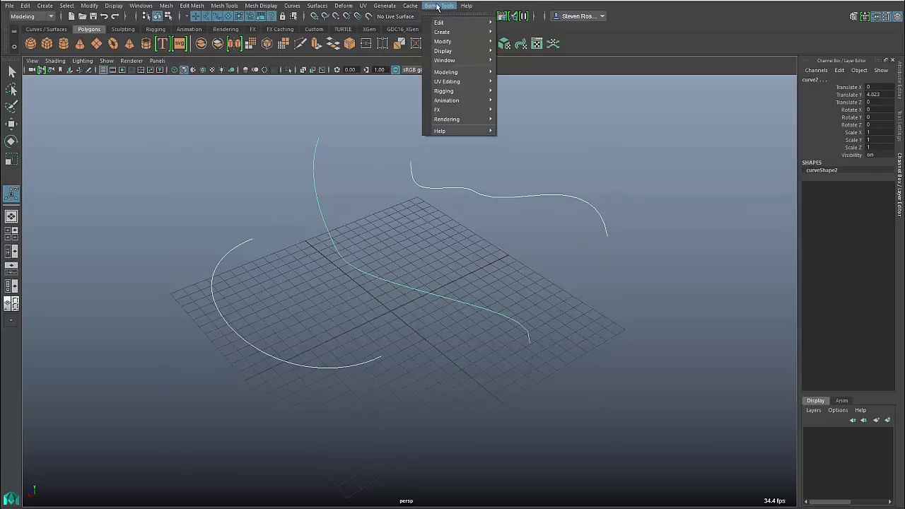
mouse_move(446, 71)
left_click(584, 69)
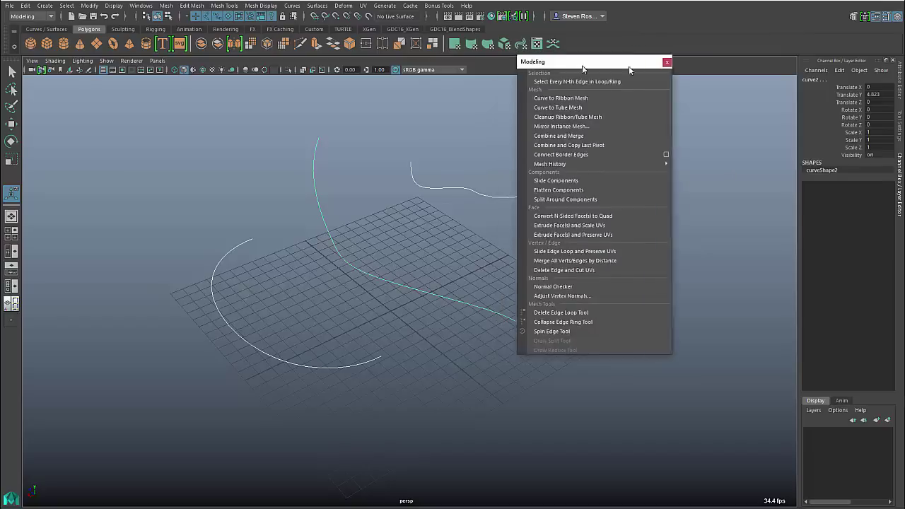
left_click_drag(583, 70, 705, 17)
left_click(276, 295)
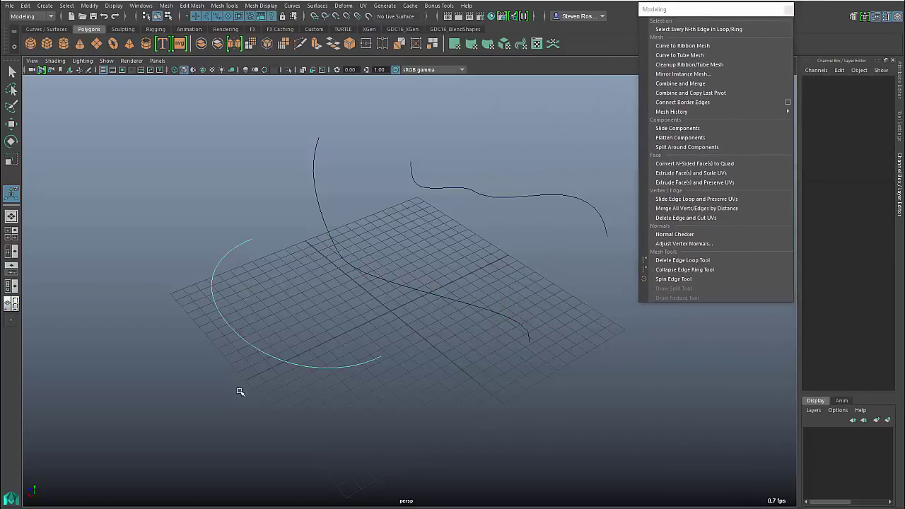
left_click_drag(240, 391, 549, 406)
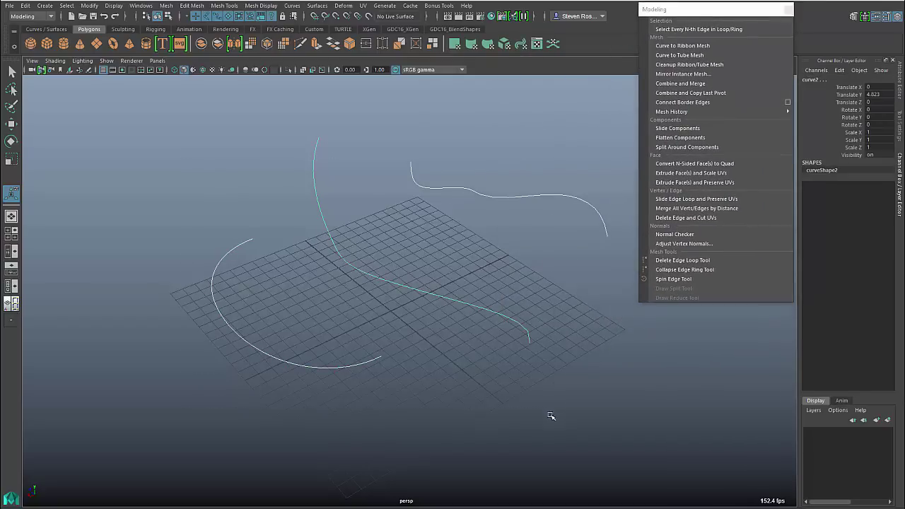
left_click(680, 54)
left_click_drag(536, 320, 553, 333, "alt")
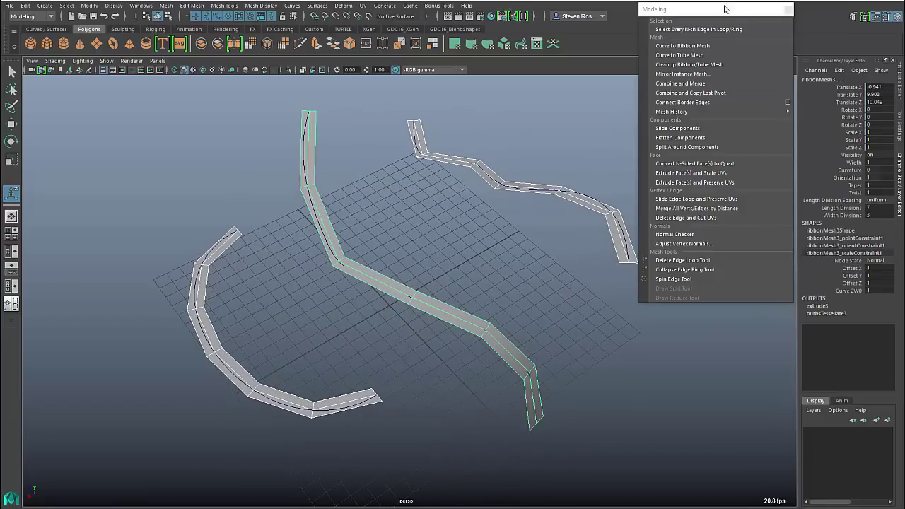
left_click_drag(725, 9, 99, 19)
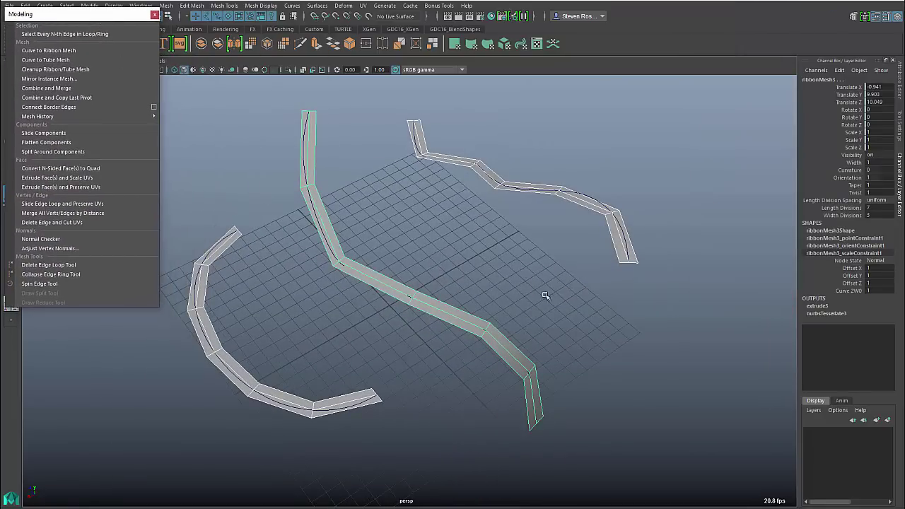
right_click_drag(542, 299, 581, 309, "alt")
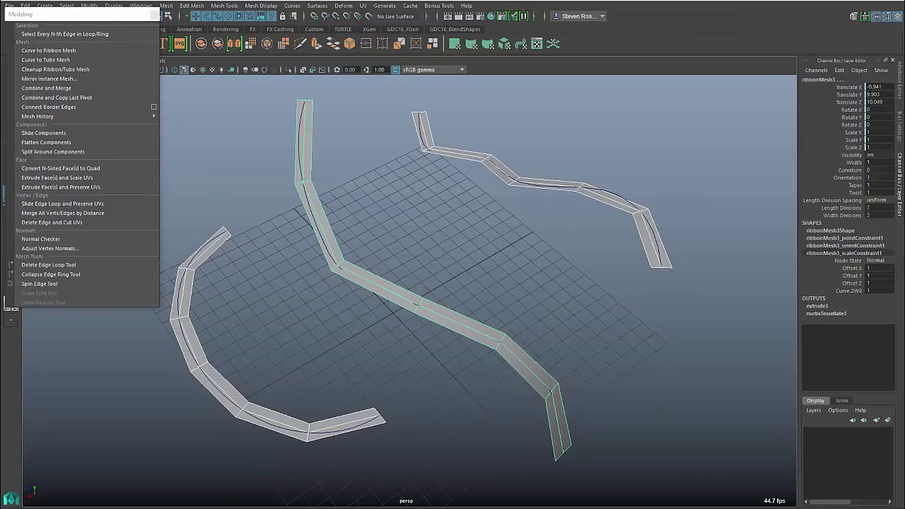
left_click(852, 162)
middle_click_drag(667, 159, 836, 210)
left_click(838, 177)
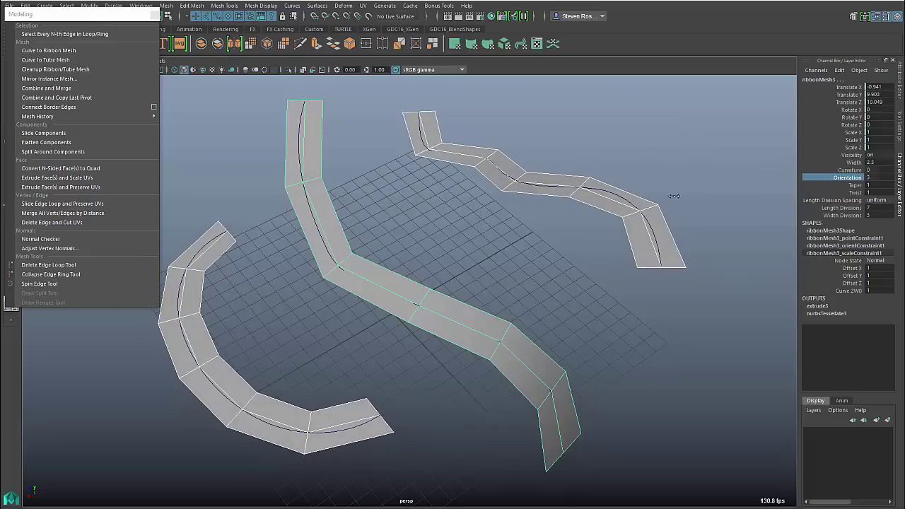
left_click(854, 192)
middle_click_drag(634, 197, 504, 255)
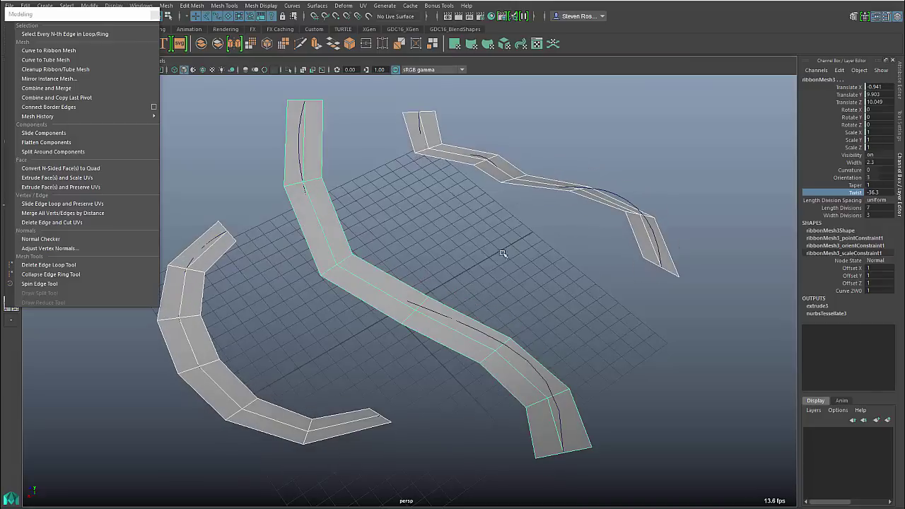
left_click(854, 185)
mouse_move(576, 216)
middle_mouse_down()
mouse_move(594, 217)
mouse_move(577, 217)
middle_mouse_up()
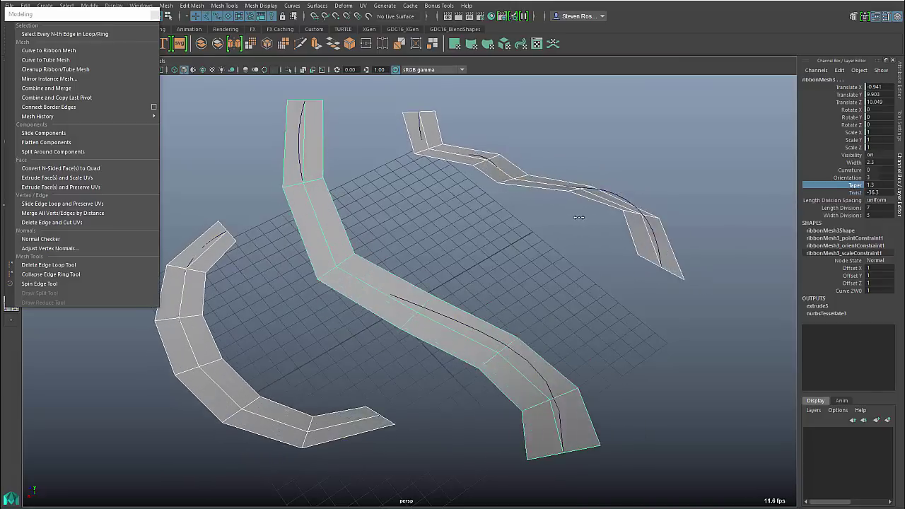
left_click(827, 209)
middle_click_drag(519, 269, 539, 256)
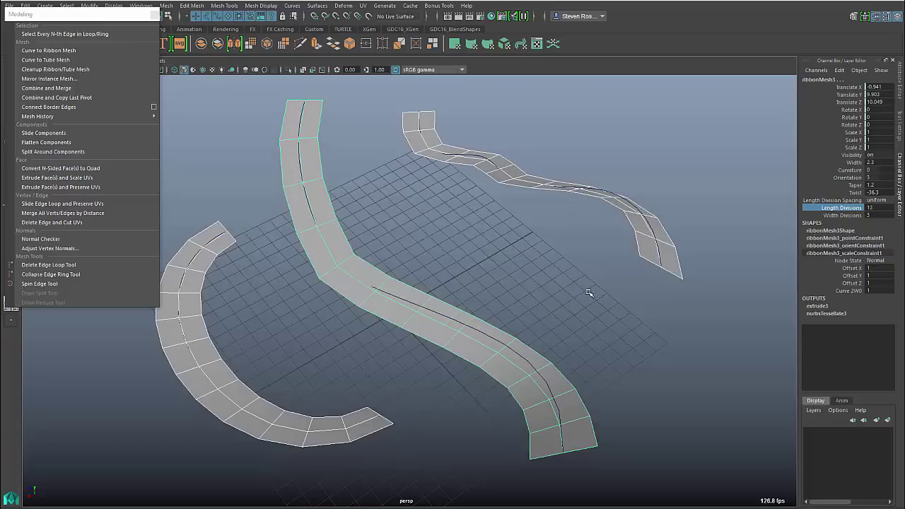
left_click_drag(591, 297, 521, 277, "alt")
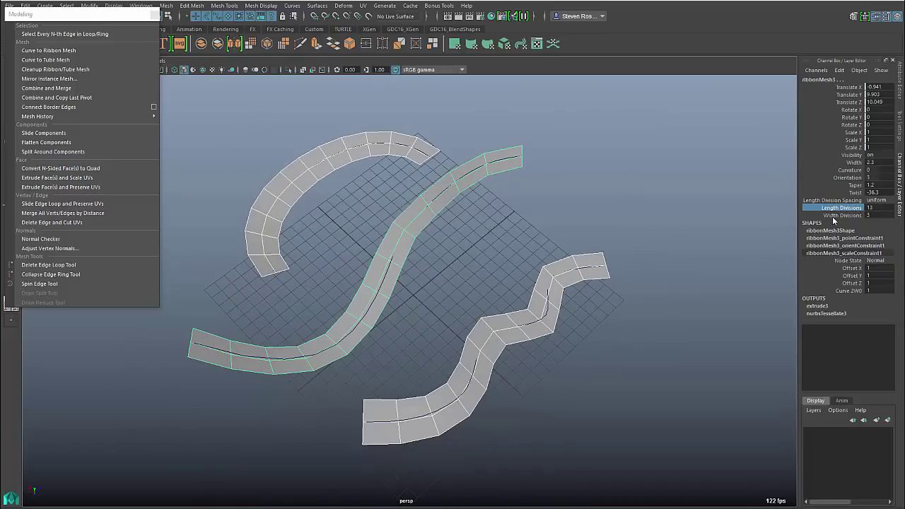
left_click(841, 215)
mouse_move(556, 242)
middle_mouse_down()
mouse_move(498, 239)
mouse_move(570, 237)
middle_mouse_up()
left_click_drag(492, 249, 437, 236, "alt")
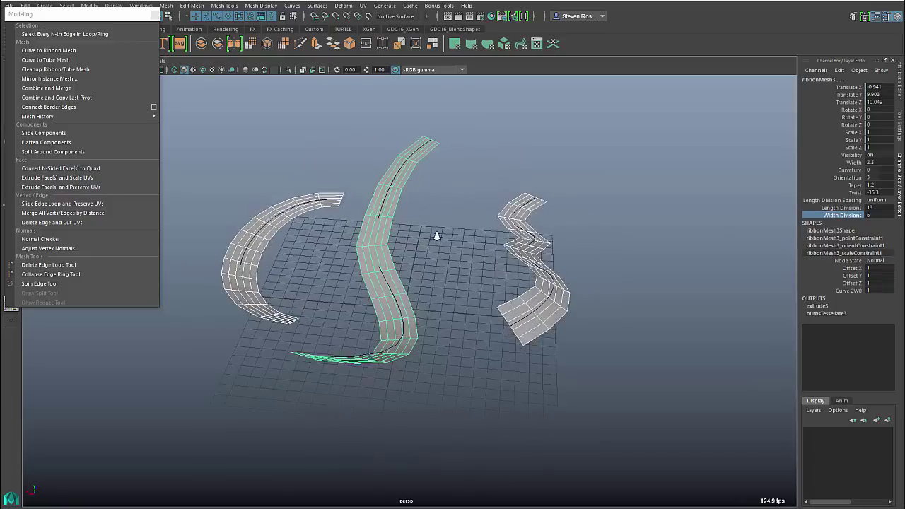
scroll(437, 236, "up", 2)
left_click(845, 170)
middle_click_drag(505, 237, 512, 286)
right_click_drag(512, 286, 453, 289, "alt")
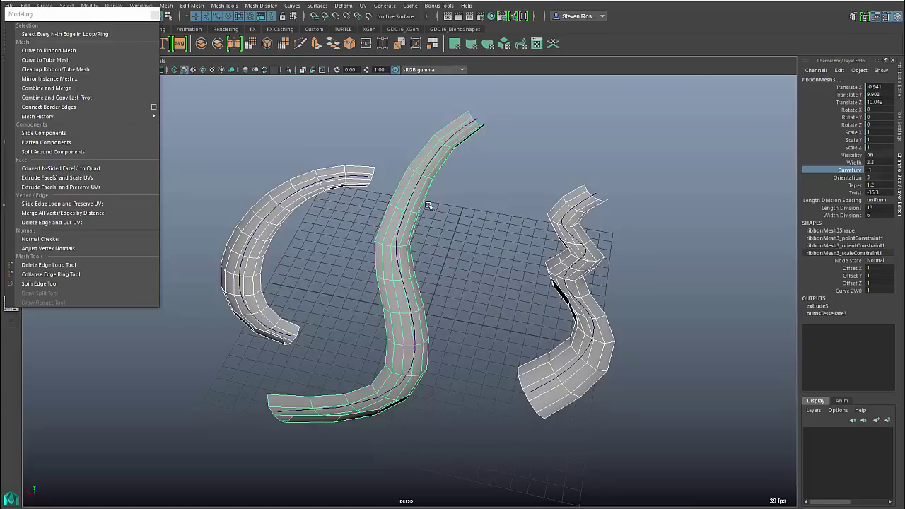
key("ctrl+z")
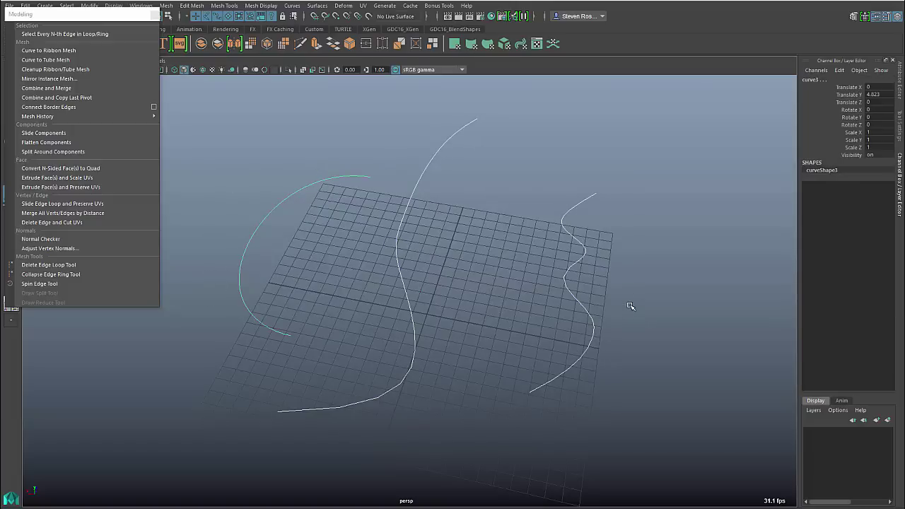
left_click(49, 60)
left_click_drag(378, 360, 448, 360, "alt")
left_click(842, 200)
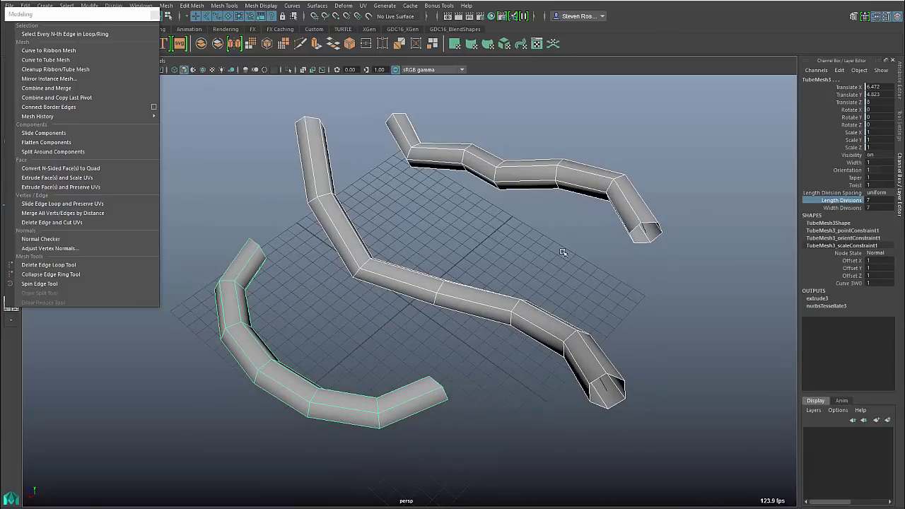
middle_click_drag(563, 253, 598, 234)
left_click(842, 207)
left_click(855, 163)
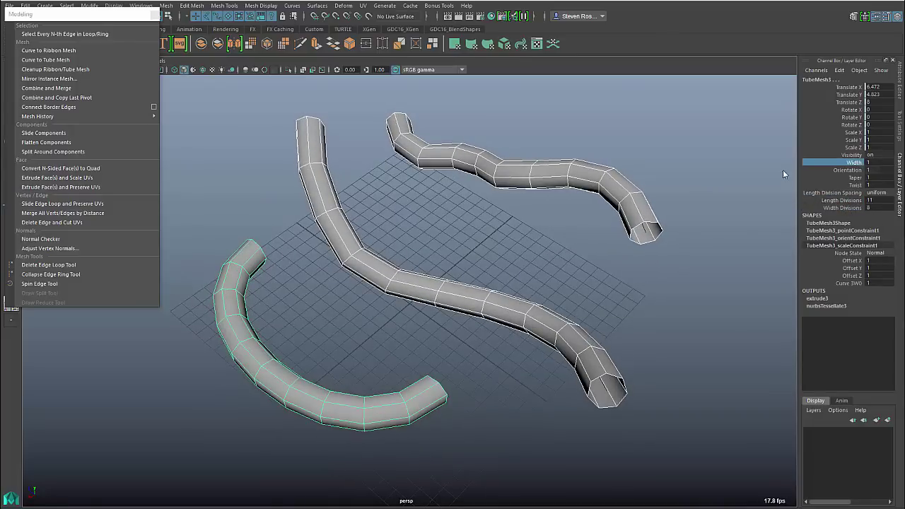
middle_click_drag(537, 227, 712, 213)
left_click(849, 171)
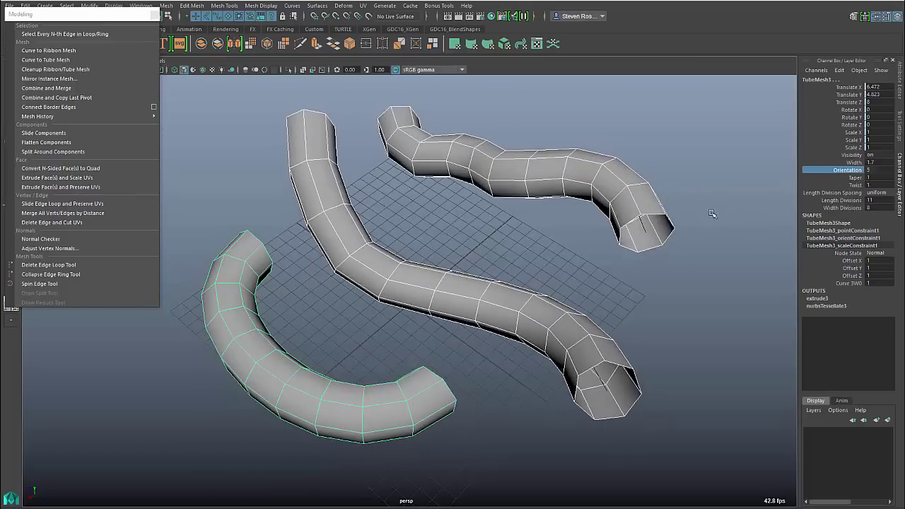
left_click(852, 177)
mouse_move(463, 210)
middle_mouse_down()
mouse_move(537, 210)
mouse_move(458, 212)
middle_mouse_up()
left_click(856, 184)
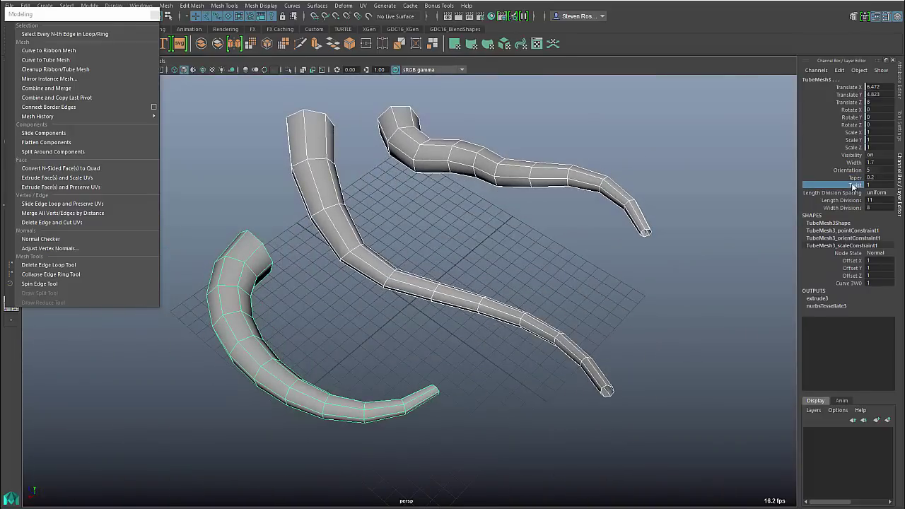
middle_click_drag(539, 255, 134, 293)
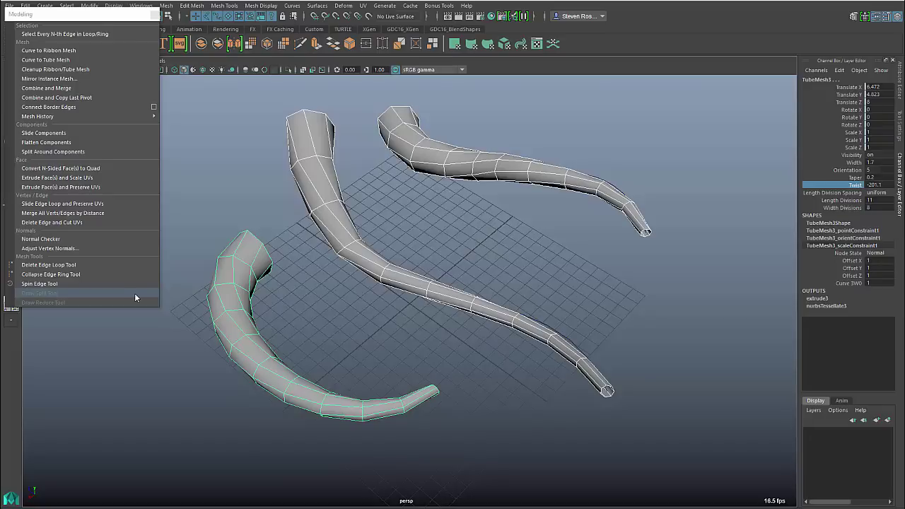
left_click_drag(85, 333, 172, 333, "alt")
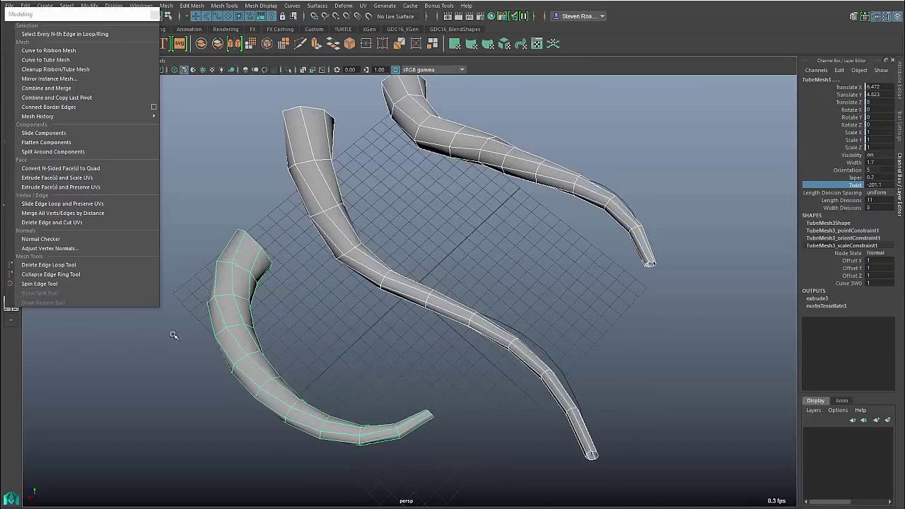
key("3")
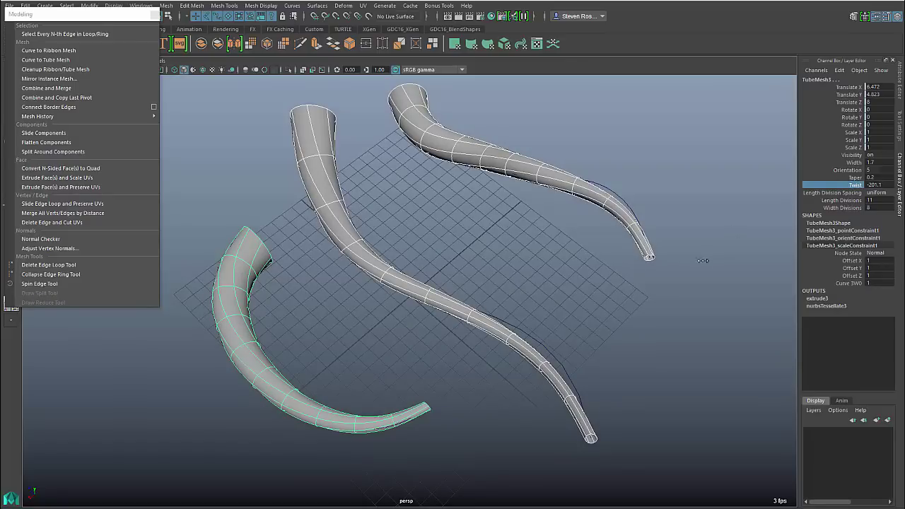
middle_click_drag(702, 260, 432, 268)
right_click_drag(432, 269, 465, 297, "alt")
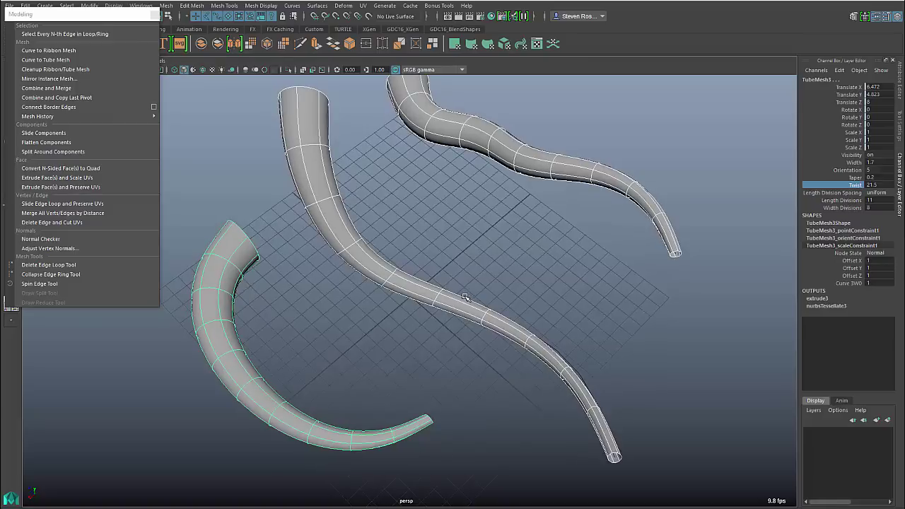
left_click(884, 192)
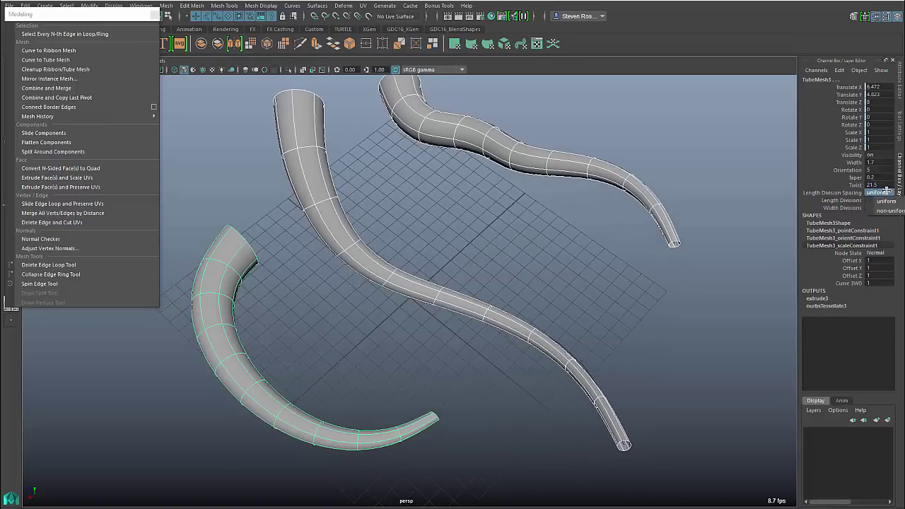
left_click(890, 211)
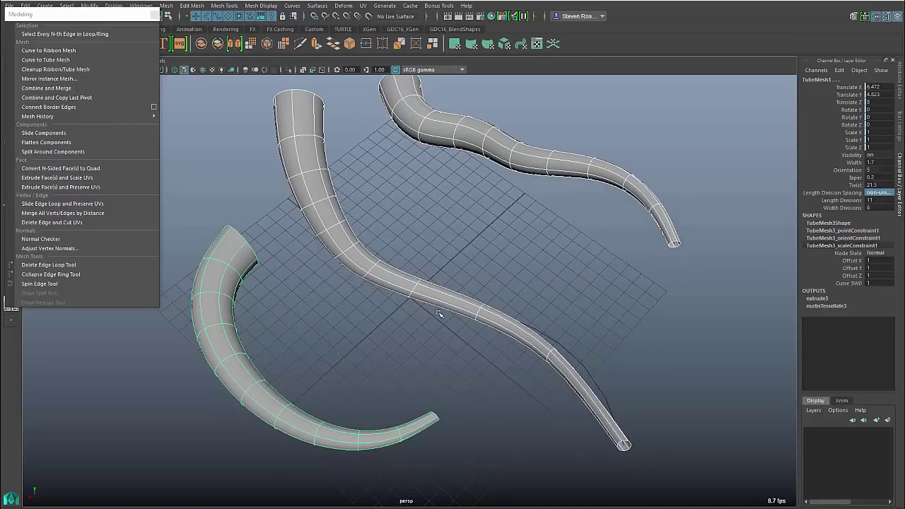
middle_click_drag(385, 286, 422, 297, "alt")
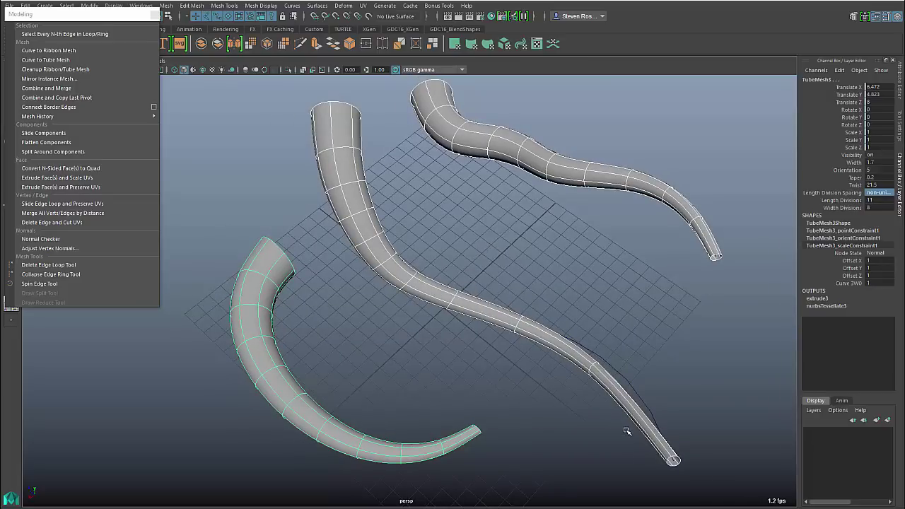
left_click_drag(529, 363, 851, 214, "alt")
left_click(881, 196)
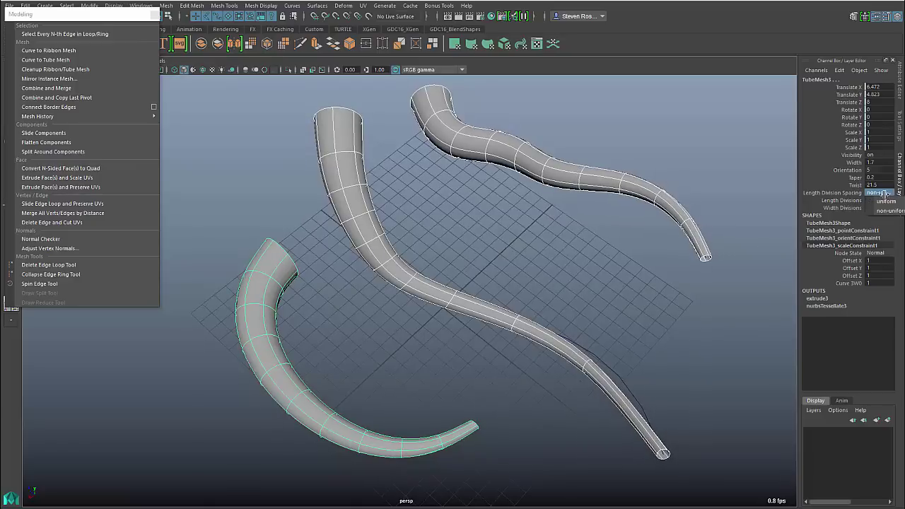
left_click(883, 207)
left_click_drag(600, 314, 434, 259, "alt")
Replace the old tubes: tube the upper and arc curves, ribbon the S-curve
key("Delete")
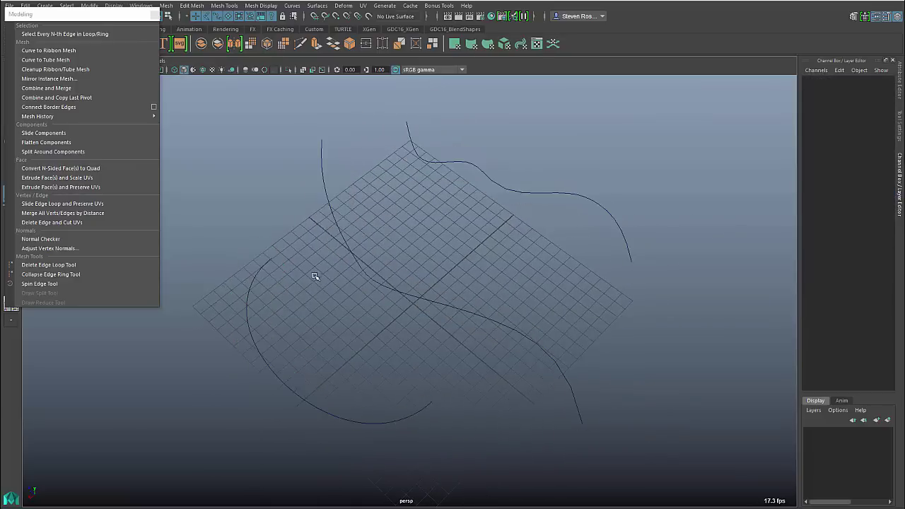
left_click_drag(479, 139, 559, 218)
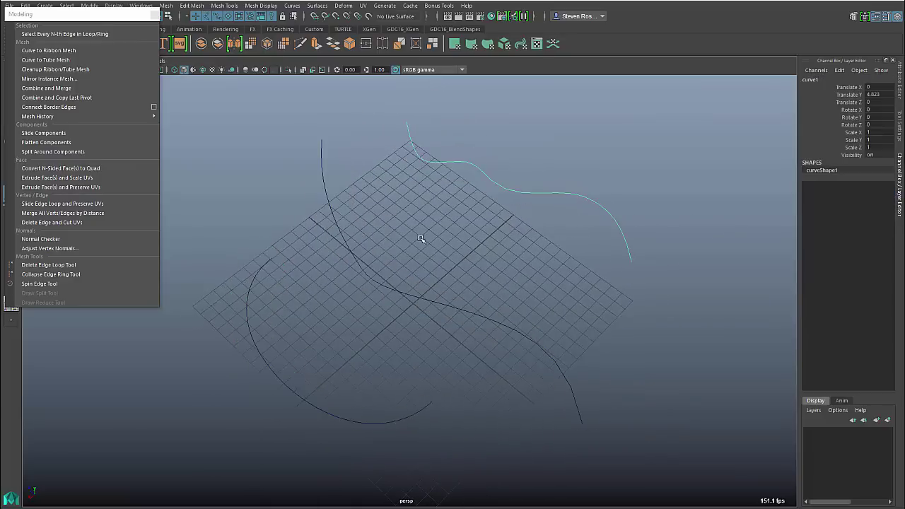
left_click(46, 59)
left_click(396, 304)
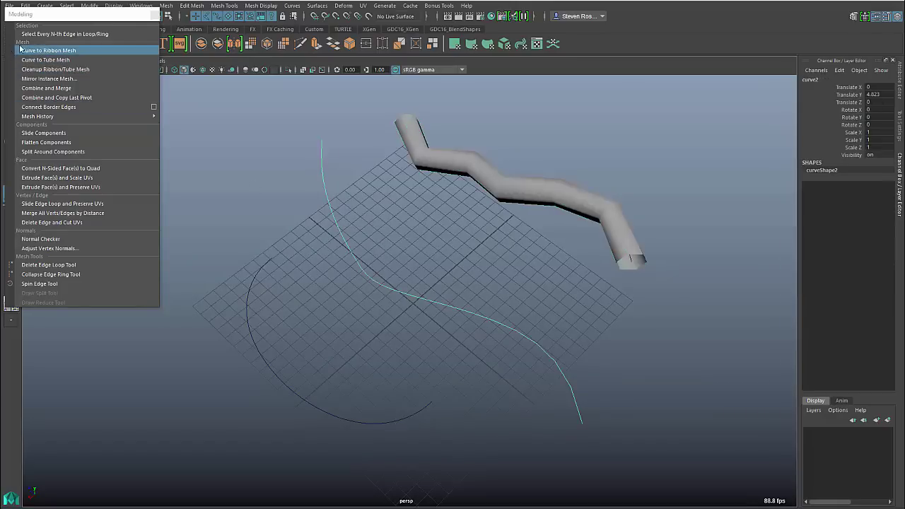
left_click(55, 51)
left_click(264, 365)
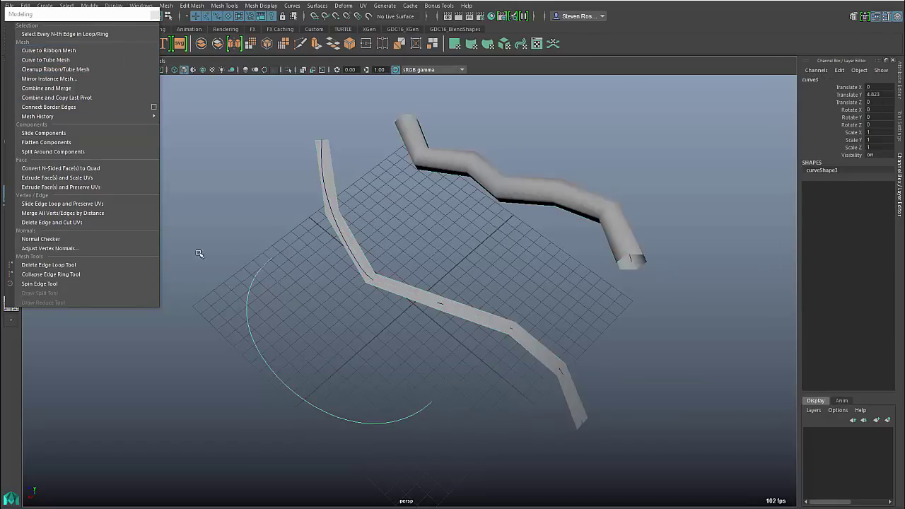
left_click(46, 59)
left_click_drag(311, 315, 421, 351, "alt")
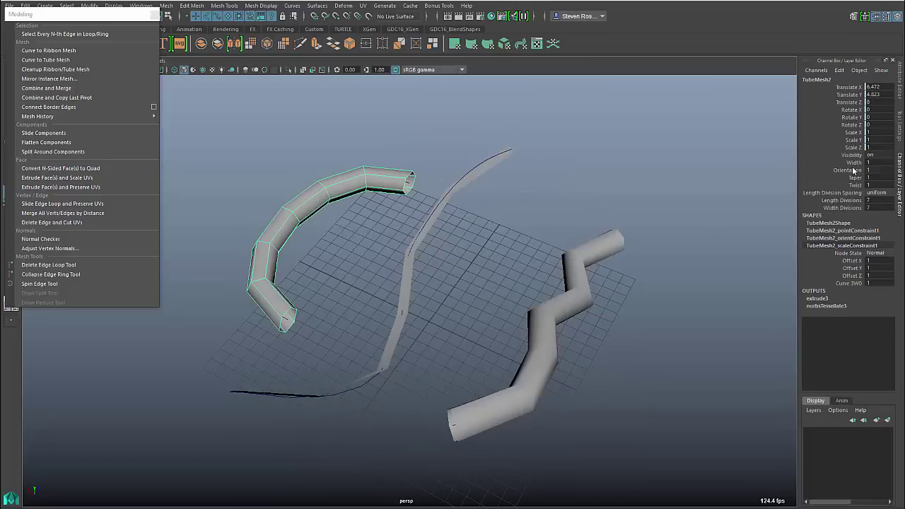
Set the arc tube width to 2, and the zigzag tube to width 0.5 with 10 length divisions
left_click(853, 163)
middle_click_drag(572, 171, 601, 171)
left_click(617, 242)
left_click_drag(617, 242, 424, 255, "alt")
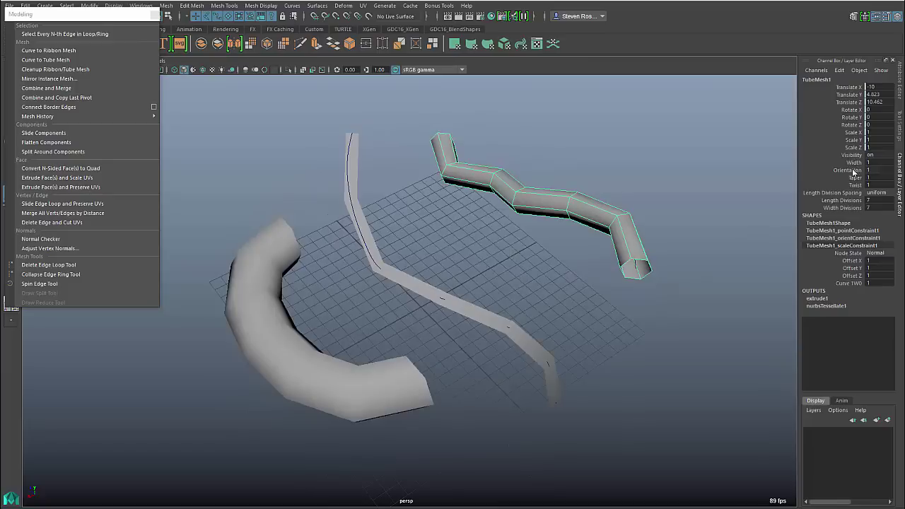
left_click(854, 162)
middle_click_drag(734, 172, 642, 203)
left_click_drag(642, 203, 654, 209, "alt")
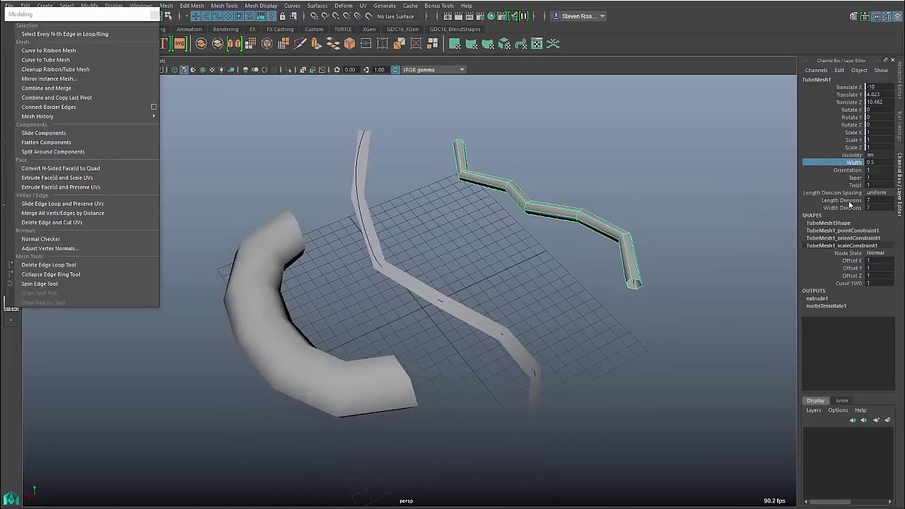
left_click(851, 202)
middle_click_drag(668, 198, 678, 193)
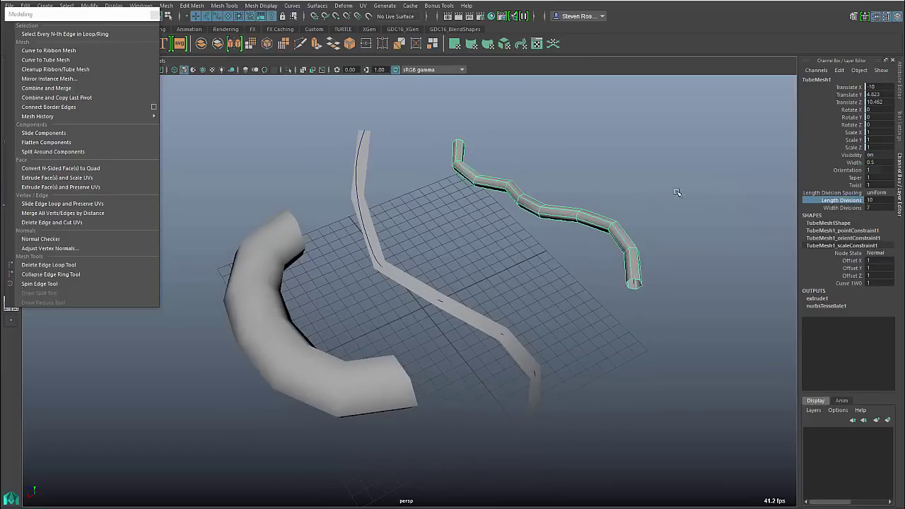
Select the curved tube and the ribbon and show them with smooth mesh preview (3)
left_click(282, 333)
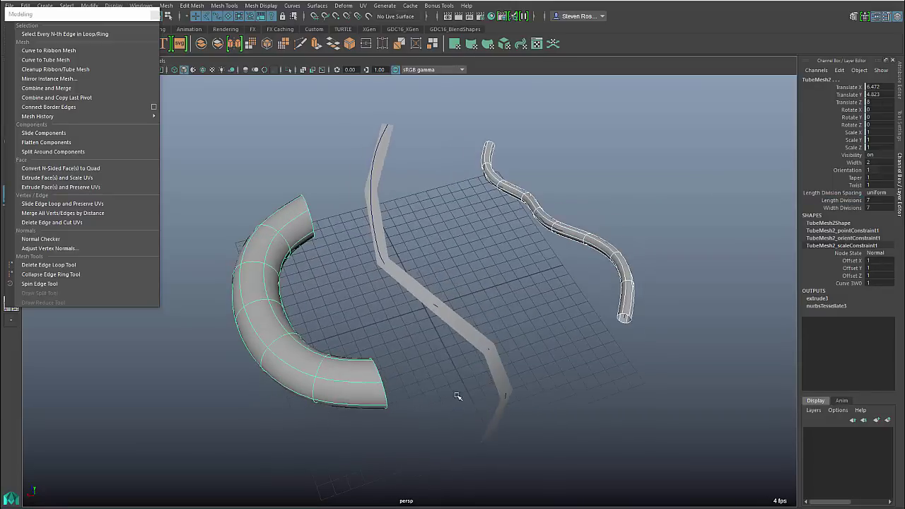
left_click(480, 333)
key("3")
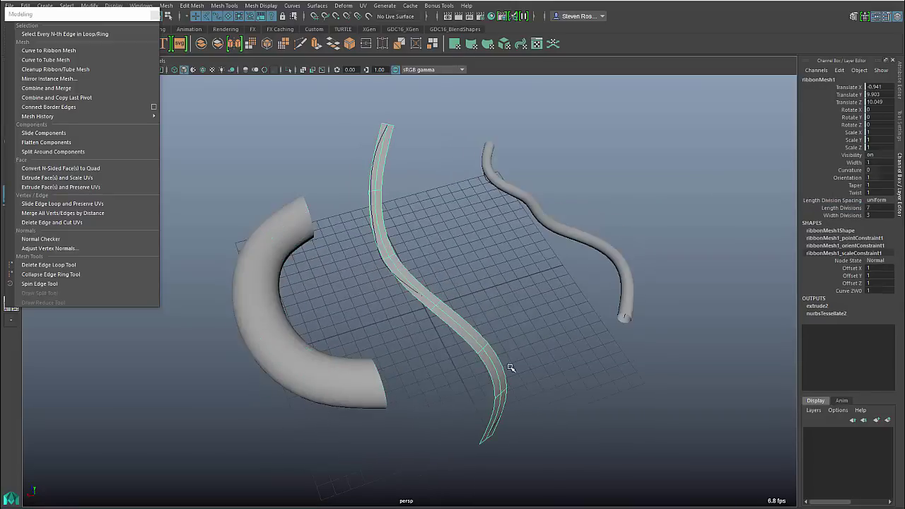
Set the ribbon's Width to 4.1, then select the thin wavy tube and half-torus tube
left_click(856, 163)
middle_click_drag(589, 187, 601, 184)
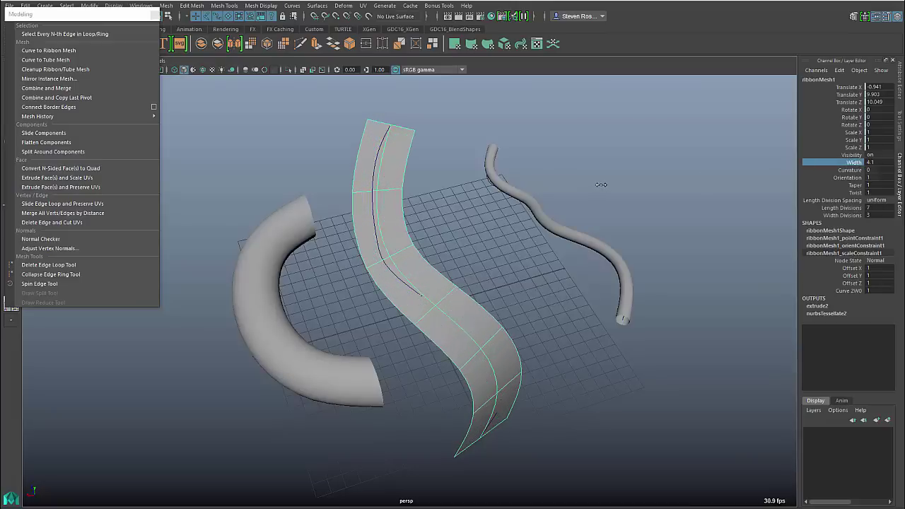
left_click(536, 228)
left_click(294, 233, "shift")
left_click_drag(294, 233, 435, 311, "alt")
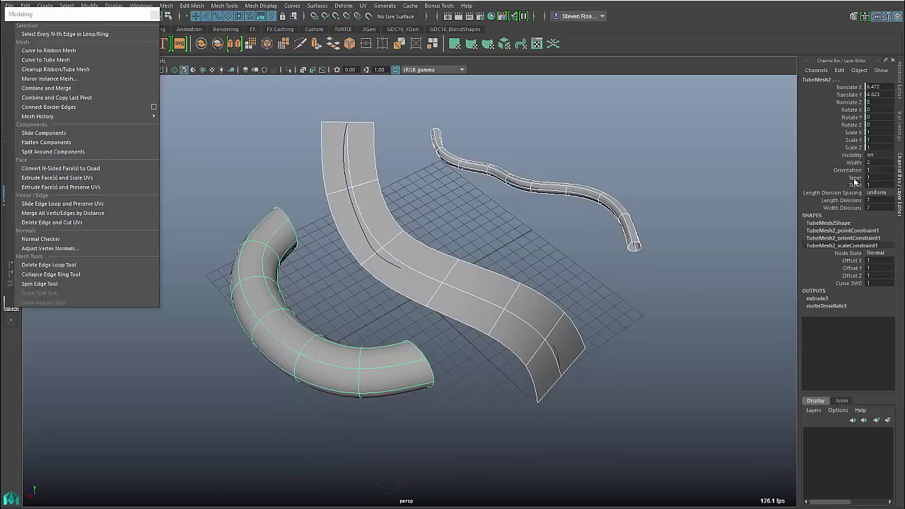
Taper and twist both tubes via Taper and Orientation, and add a width division
left_click(855, 178)
middle_click_drag(724, 162, 639, 208)
left_click(847, 170)
left_click(842, 208)
Raise the ribbon's Width Divisions to 6
left_click(472, 274)
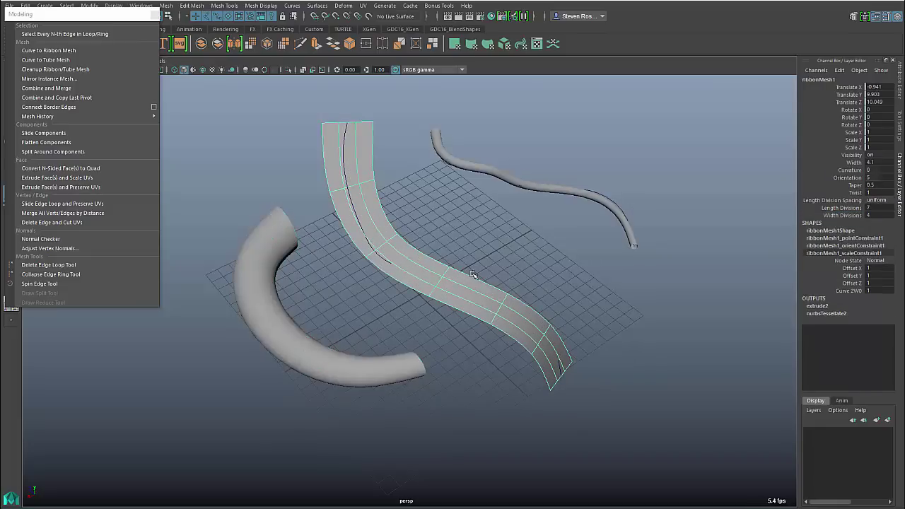
left_click(839, 215)
middle_click_drag(621, 252, 626, 251)
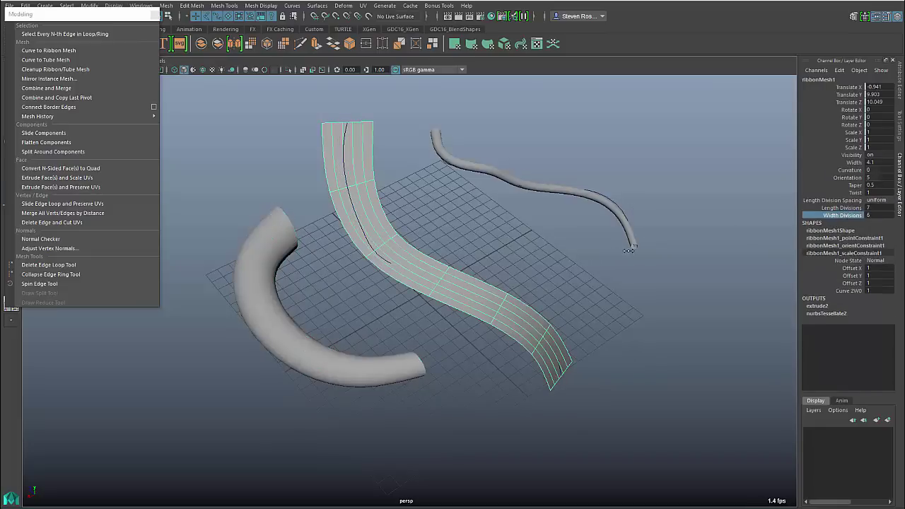
Select curve2, which drives the ribbon, and move and rotate it to a new position
left_click(567, 289)
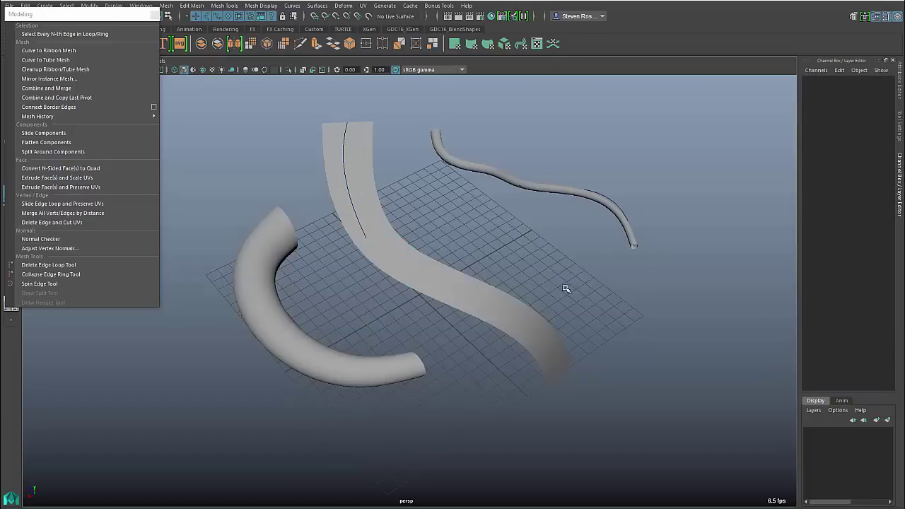
left_click(345, 172)
left_click(372, 186)
left_click_drag(372, 186, 460, 285, "alt")
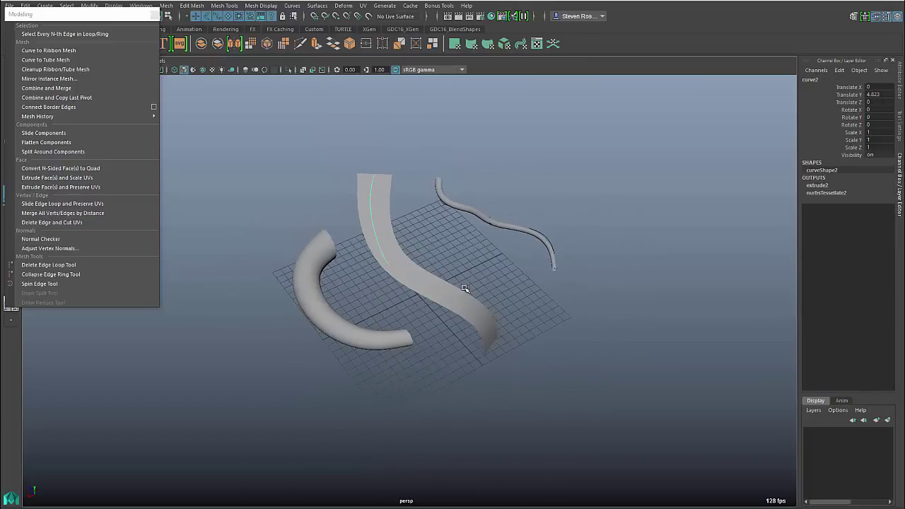
key("w")
left_click_drag(377, 181, 402, 167)
key("e")
Reshape the ribbon's curve by moving a control vertex at its end
right_click_drag(527, 251, 471, 249)
left_click_drag(502, 228, 544, 334)
key("w")
Trial-bend the half-torus tube's curve into a V, then undo to restore the C-shaped arc
left_click(399, 343)
left_click(397, 340)
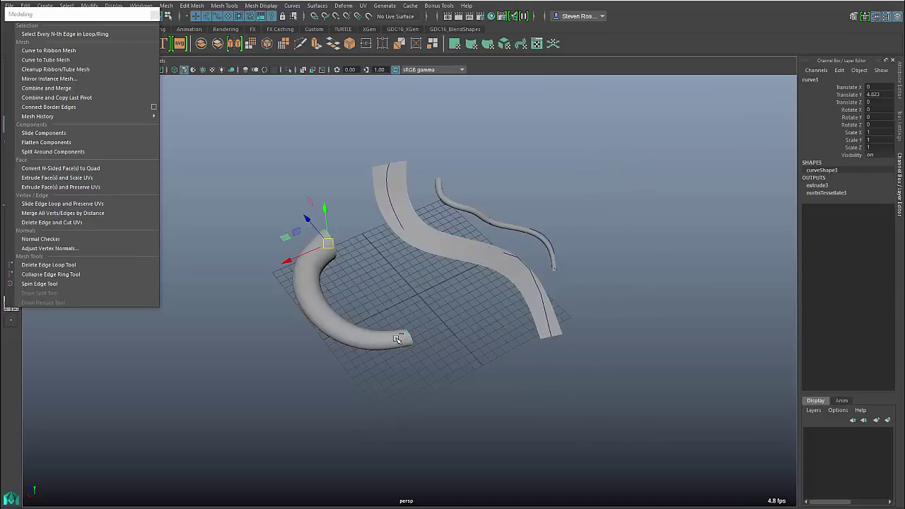
key("F8")
left_click(409, 338)
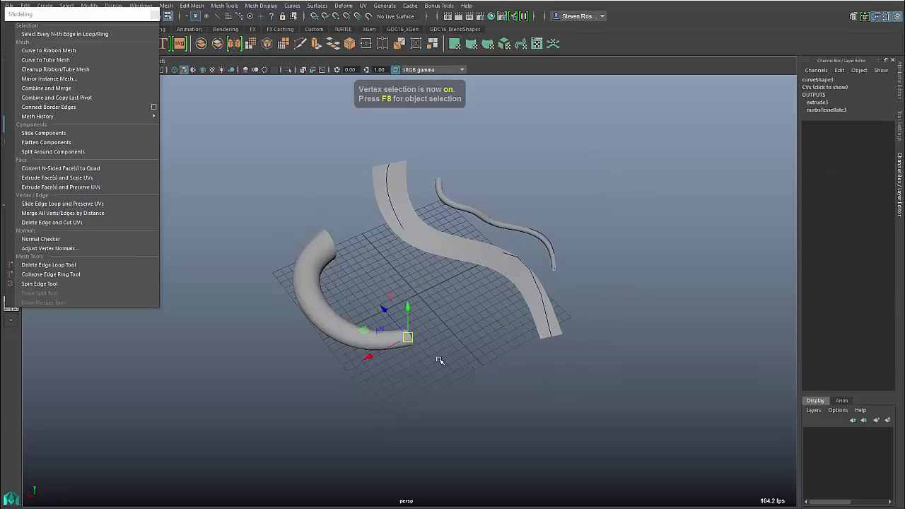
left_click_drag(413, 341, 192, 361)
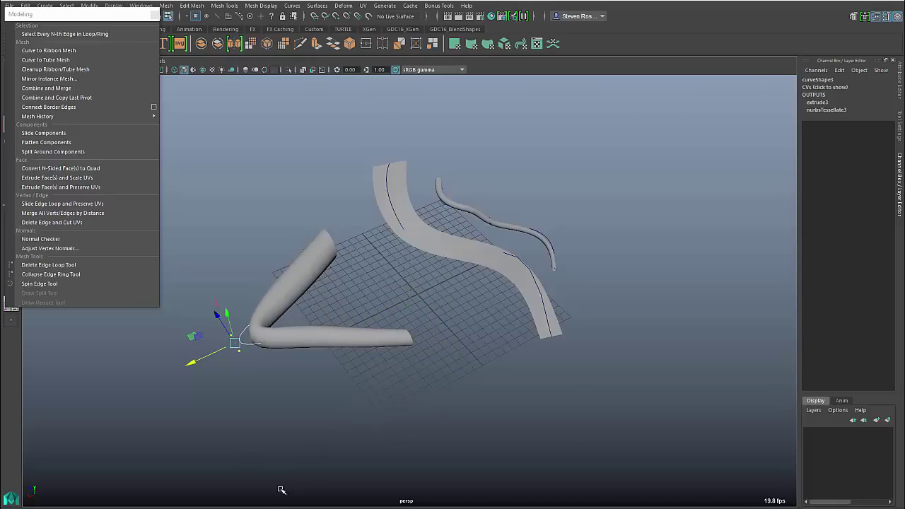
left_click_drag(255, 416, 390, 431, "alt")
key("ctrl+z")
Inspect the tubes' and ribbon's vertices and edges, then return to object selection mode
left_click_drag(551, 424, 530, 417, "alt")
left_click(436, 313)
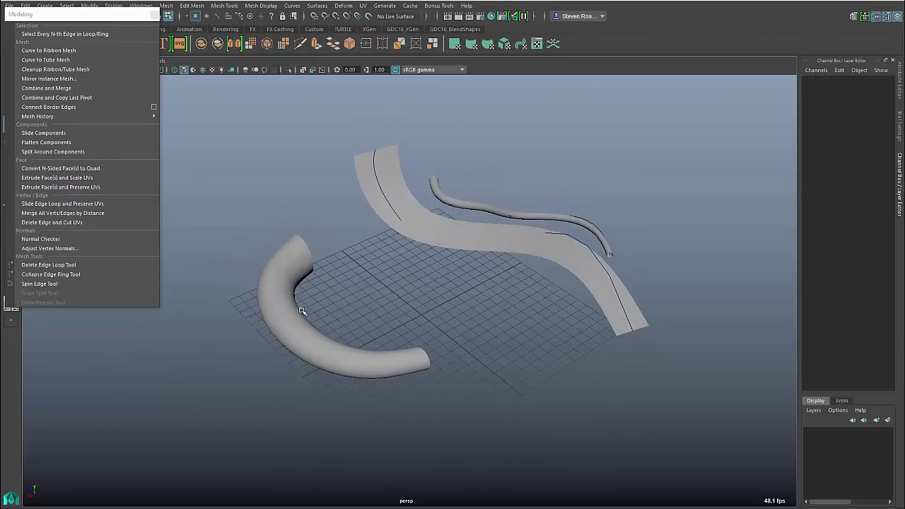
right_click_drag(302, 311, 328, 317)
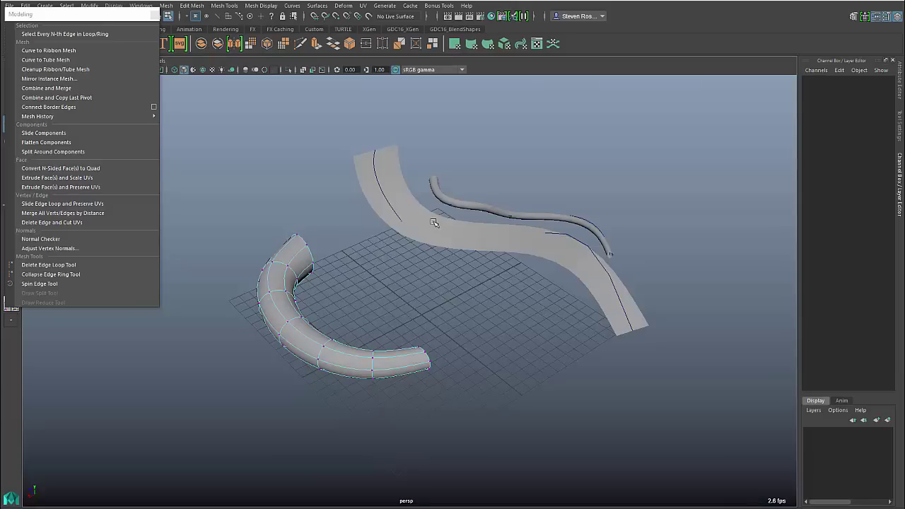
right_click_drag(433, 223, 456, 210)
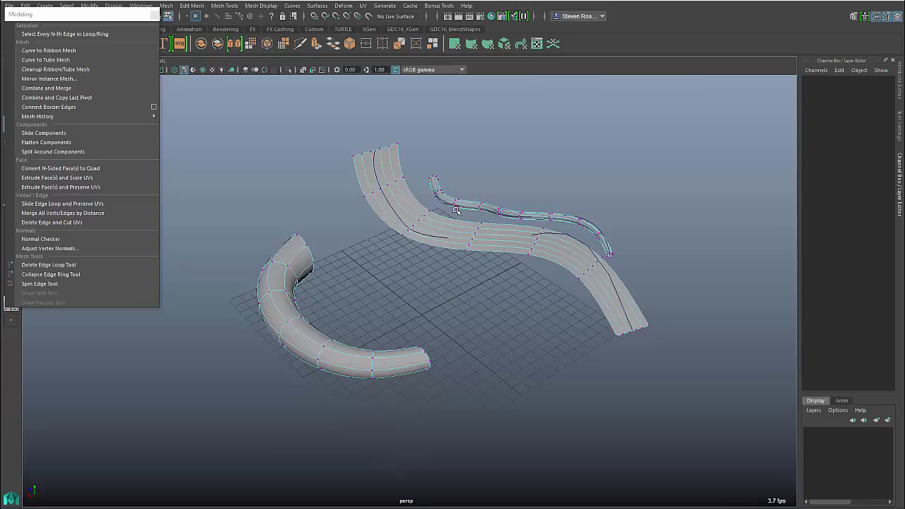
key("F8")
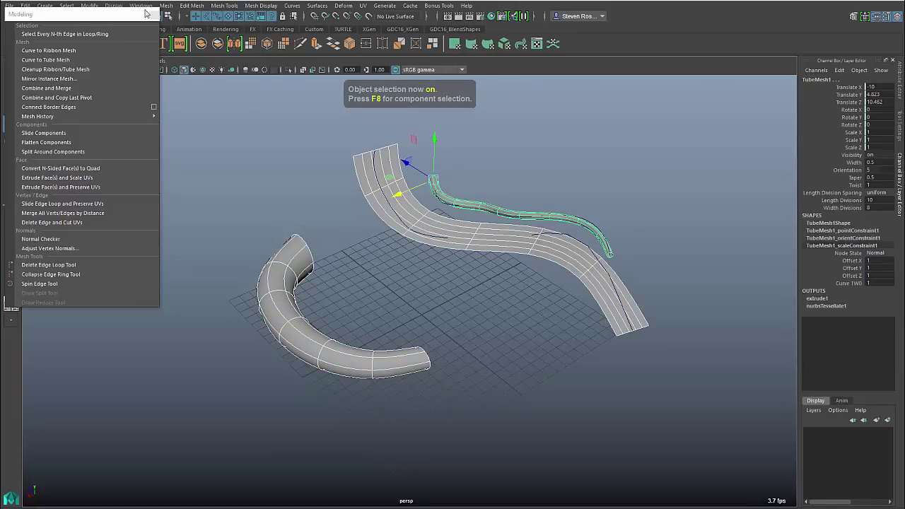
Switch to the Outliner/Persp layout and expand then collapse ribbonCurveHistory
left_click(145, 14)
left_click(11, 251)
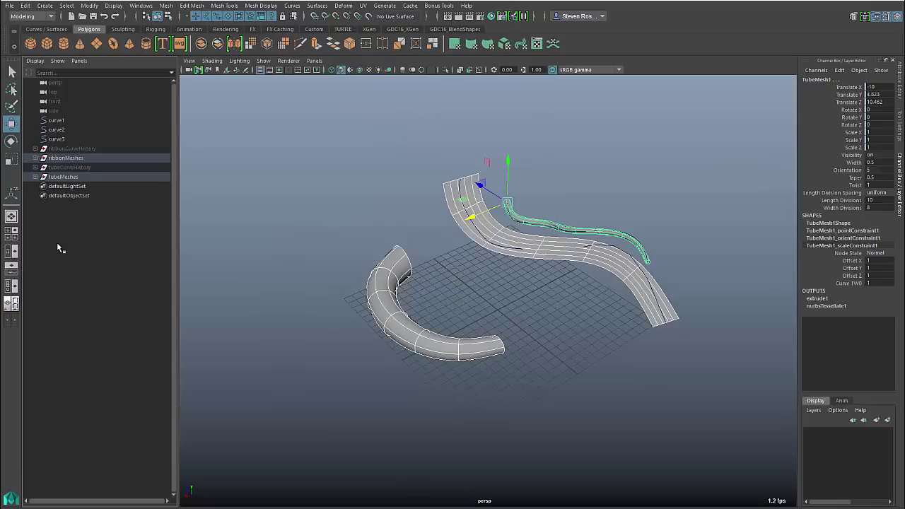
left_click(35, 149)
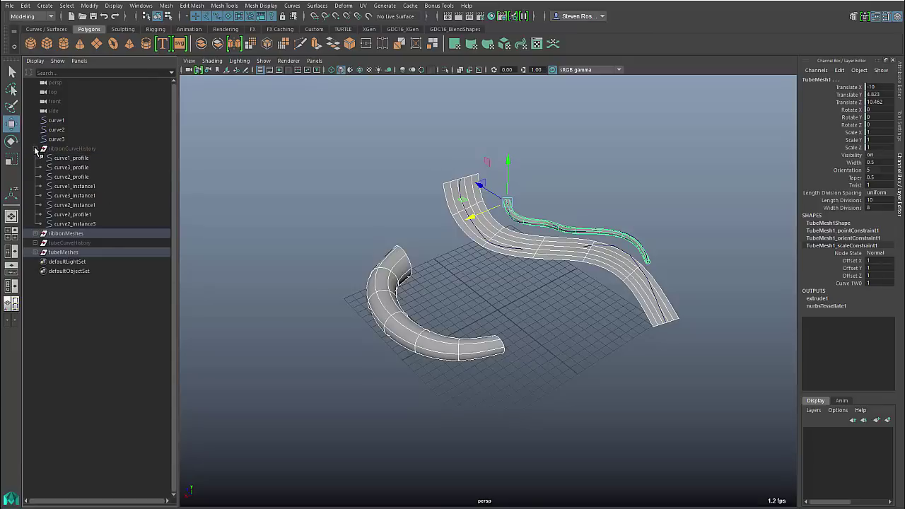
left_click(35, 150)
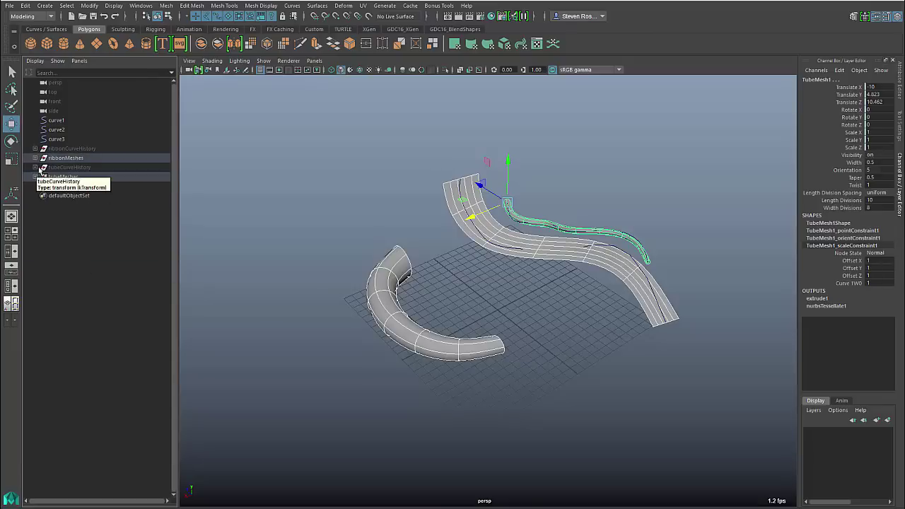
scroll(319, 220, "up", 2)
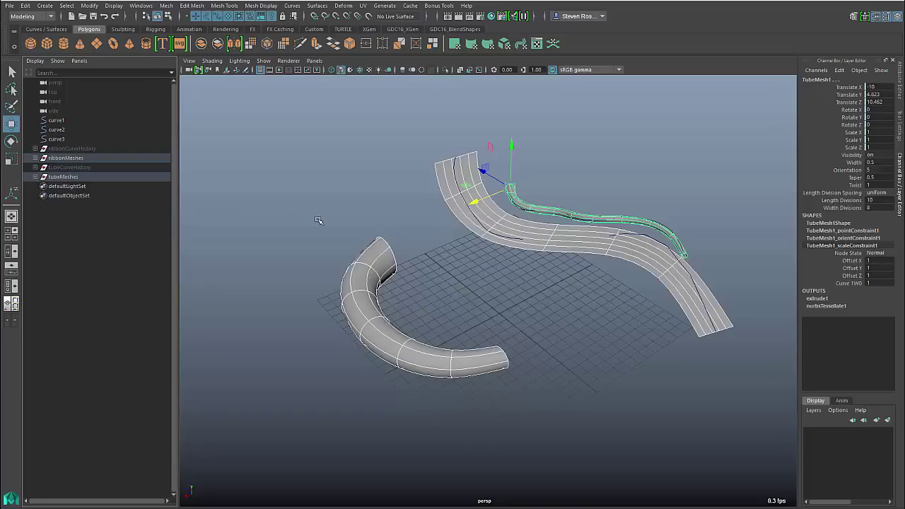
Tear off Bonus Tools > Modeling as a floating window and move it aside
left_click(440, 6)
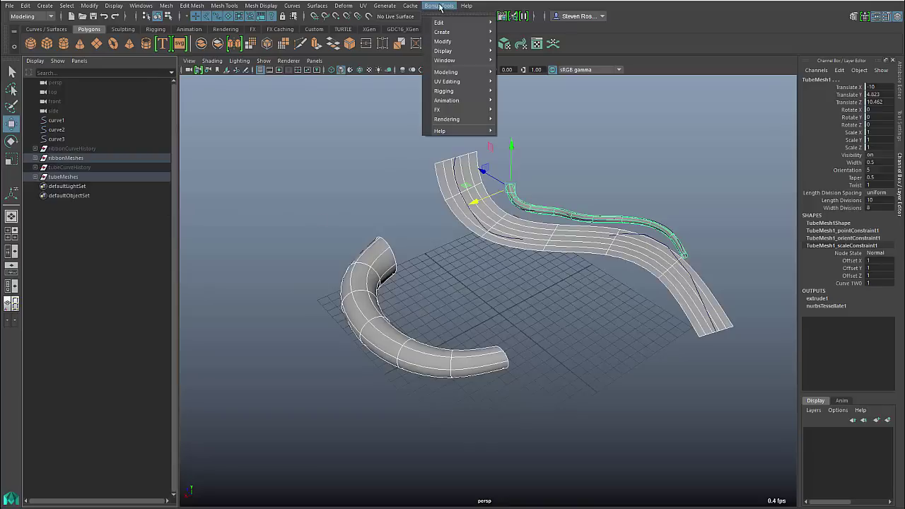
mouse_move(460, 72)
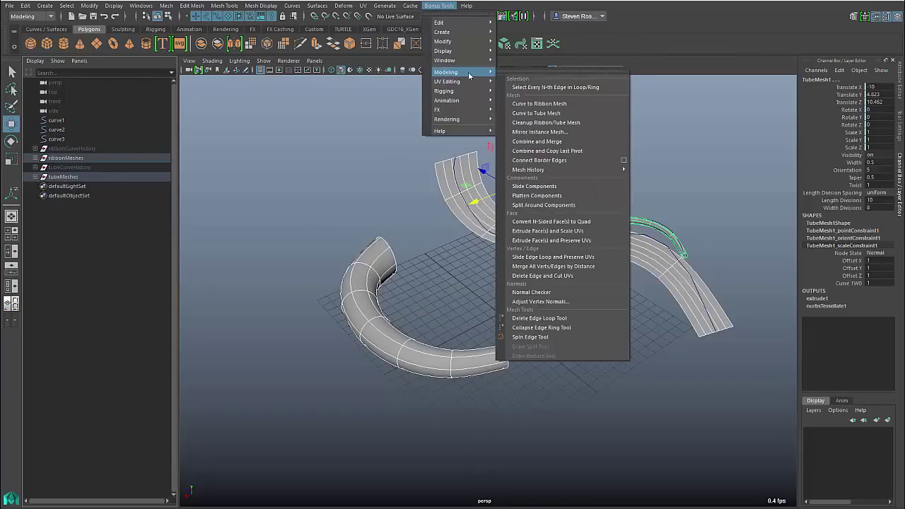
left_click(537, 73)
left_click_drag(587, 58, 733, 19)
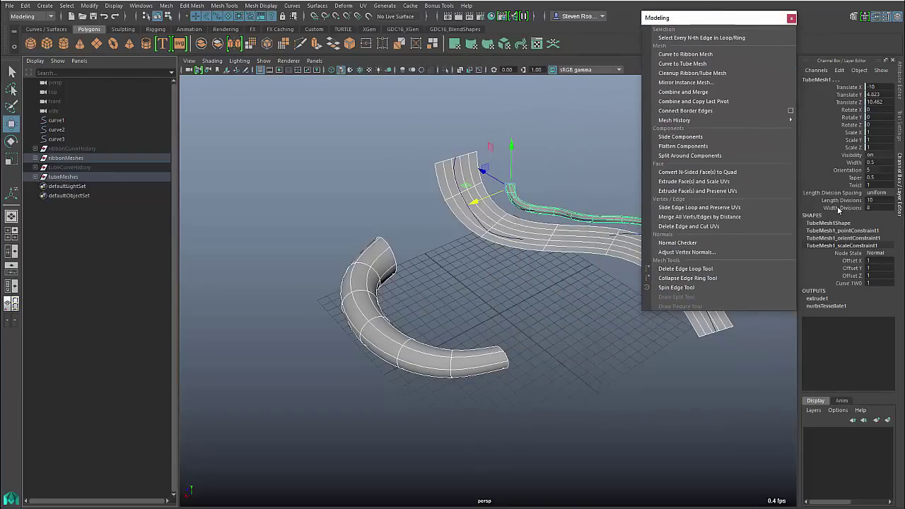
Run Cleanup Ribbon/Tube Mesh, then delete curve1–curve3 and tubeCurveHistory from the Outliner
left_click(703, 73)
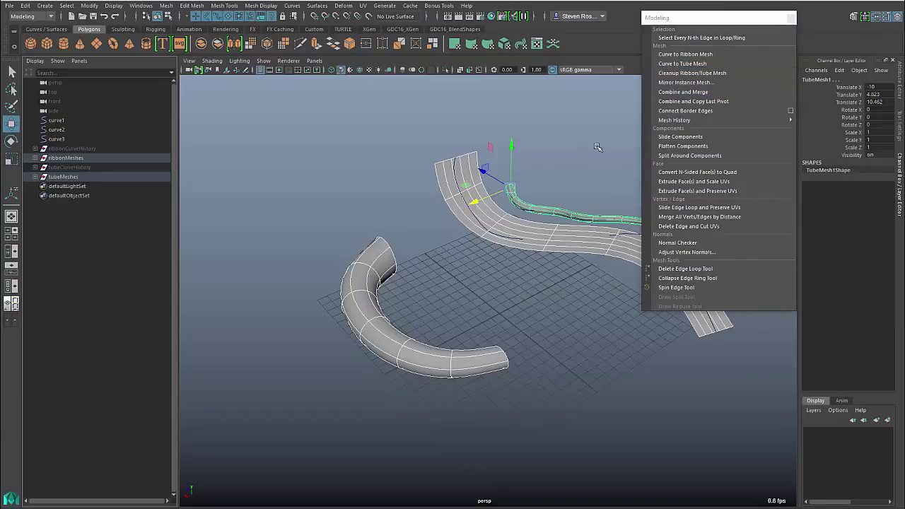
left_click(490, 186)
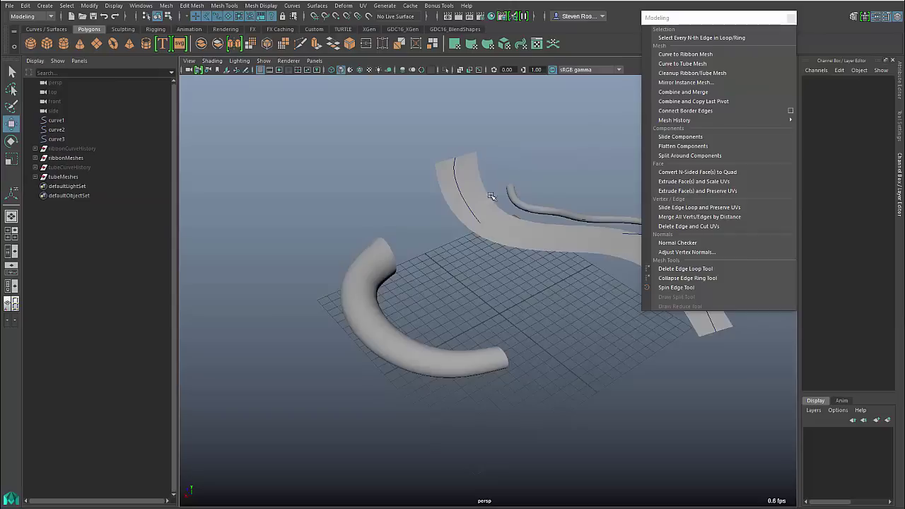
left_click(55, 121)
left_click(57, 139, "shift")
left_click(63, 166, "ctrl")
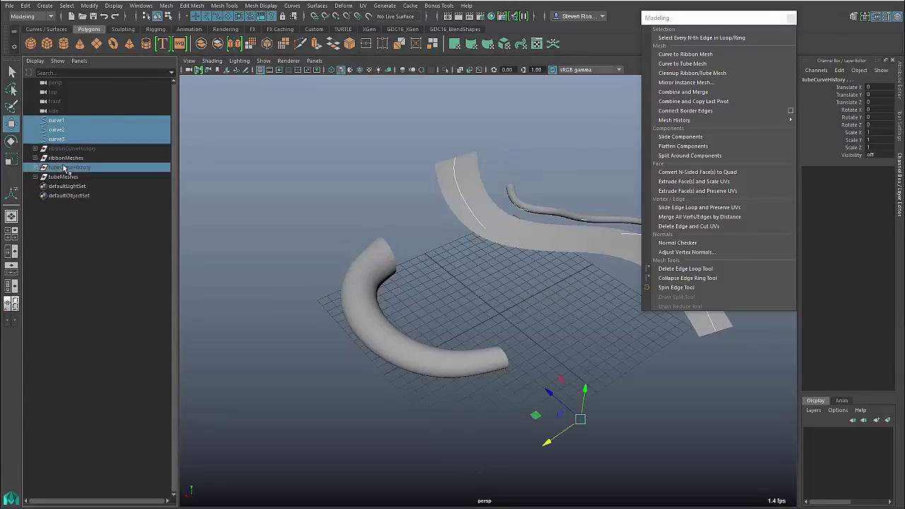
key("Delete")
Select the ribbon mesh and orbit around it to inspect the cleaned result
left_click(542, 241)
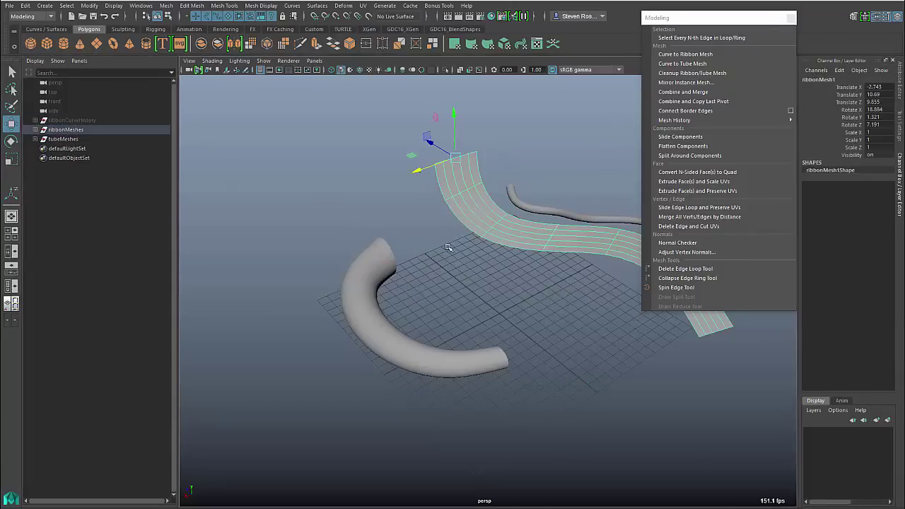
left_click_drag(472, 243, 791, 198, "alt")
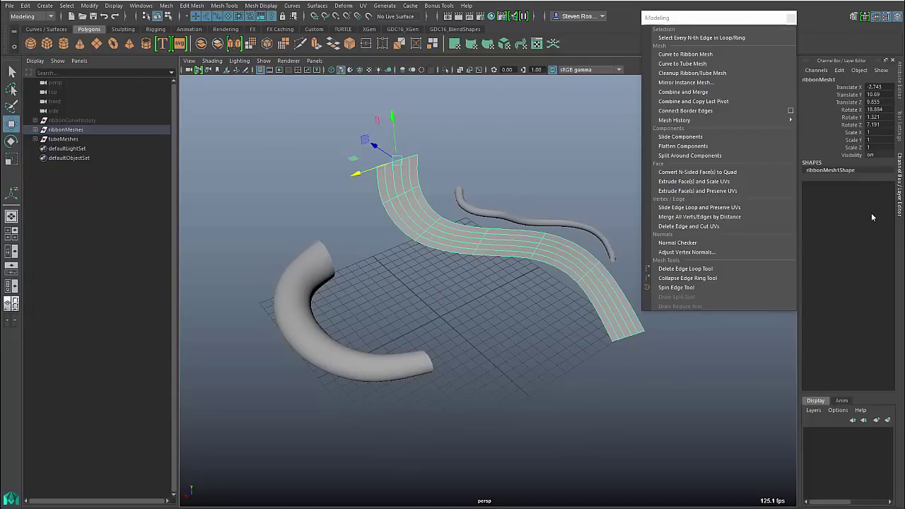
left_click_drag(534, 240, 485, 241, "alt")
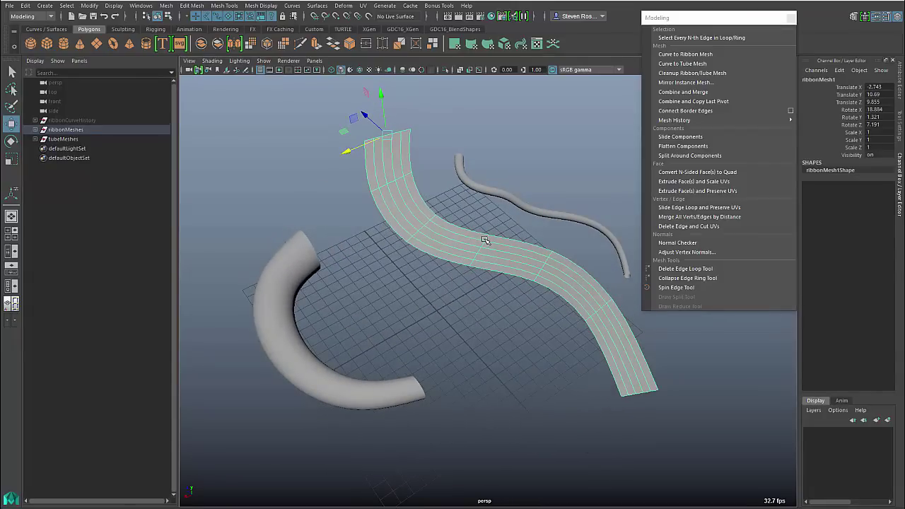
left_click(476, 319)
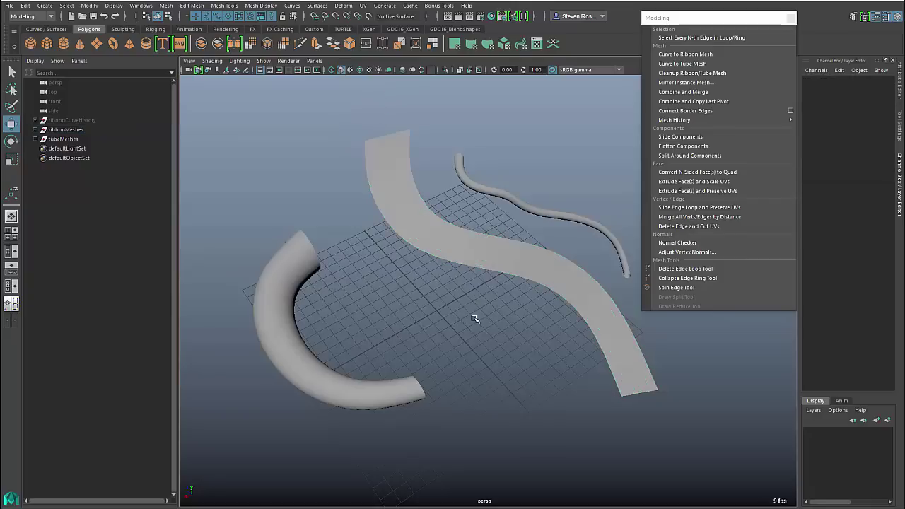